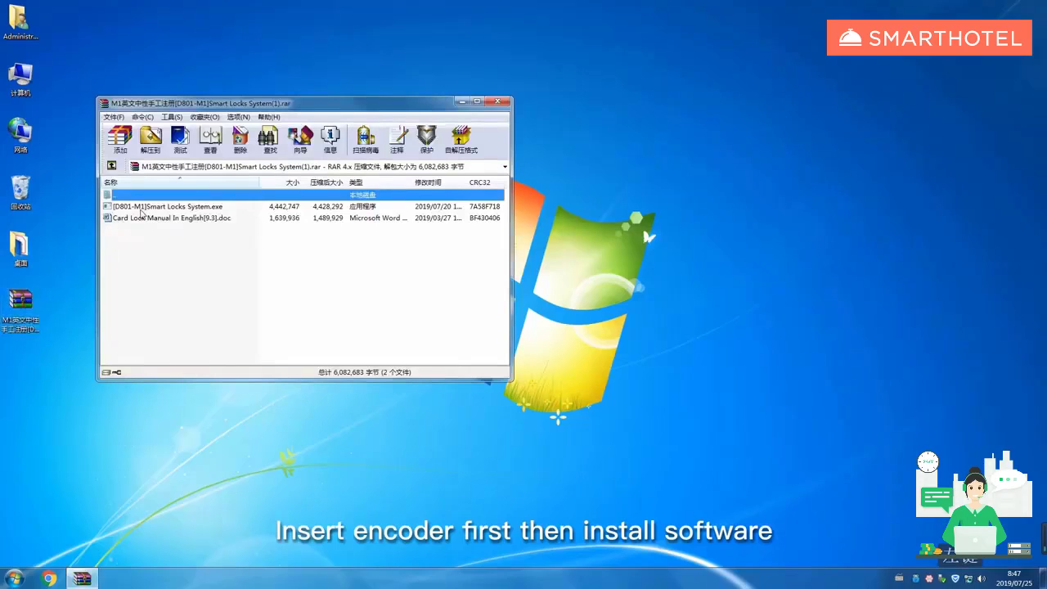
Install the Smart Locks System with the default folders and a desktop shortcut
double_click(141, 208)
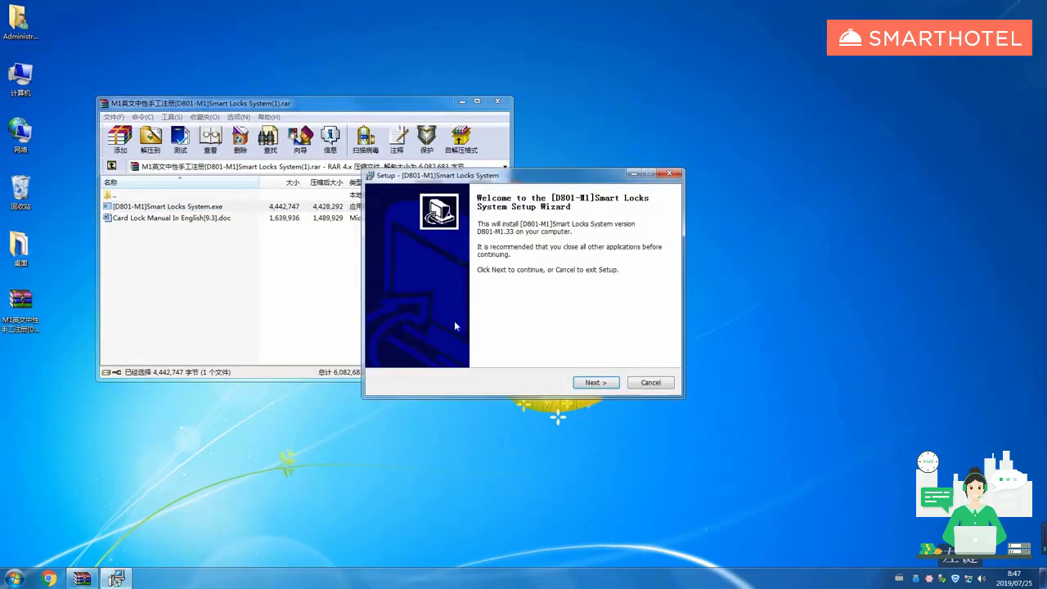
left_click(590, 382)
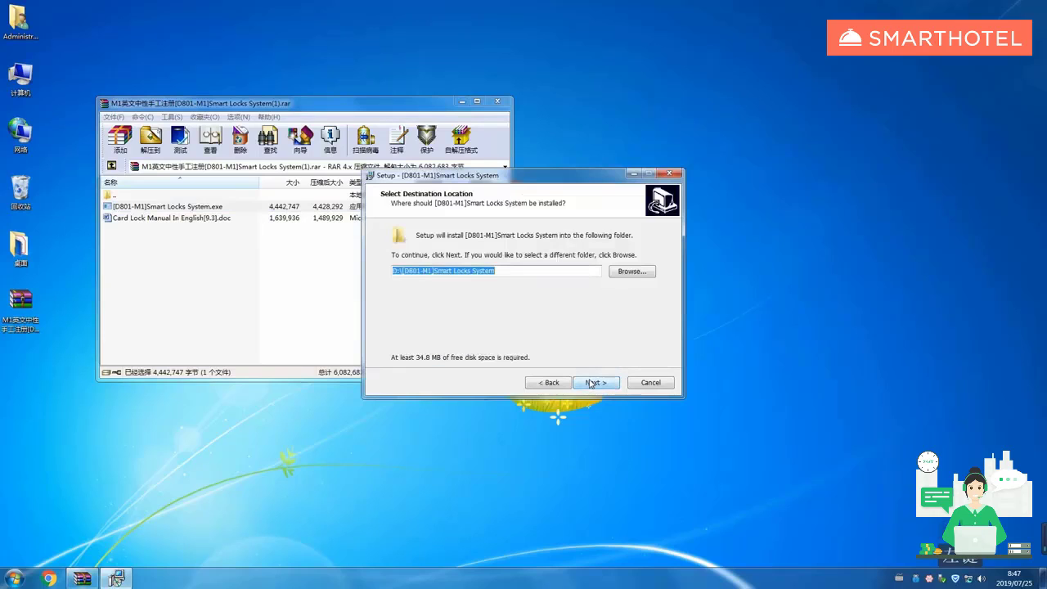
left_click(590, 383)
left_click(591, 382)
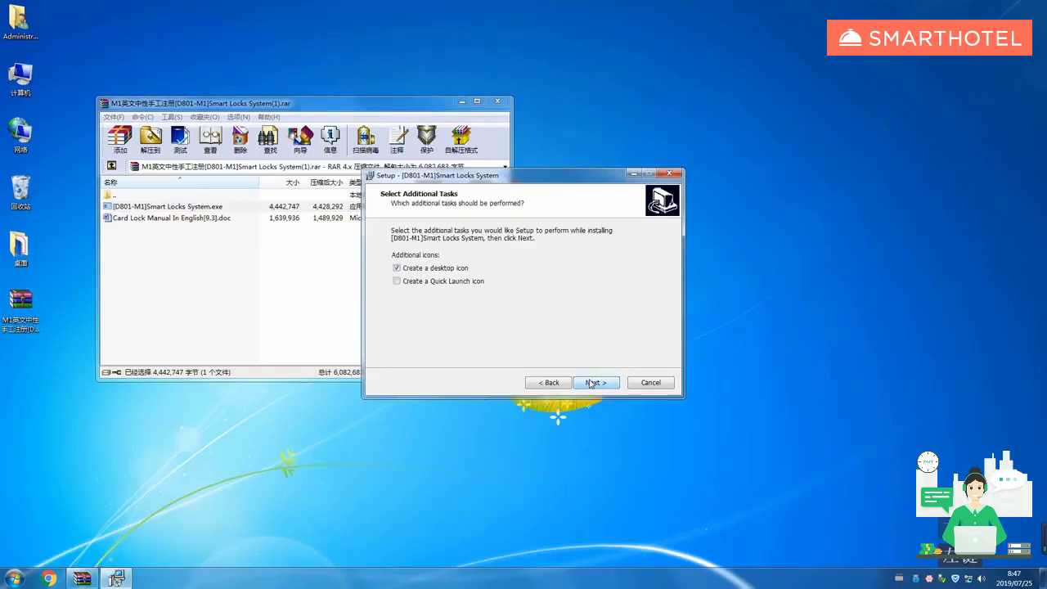
left_click(590, 383)
left_click(592, 382)
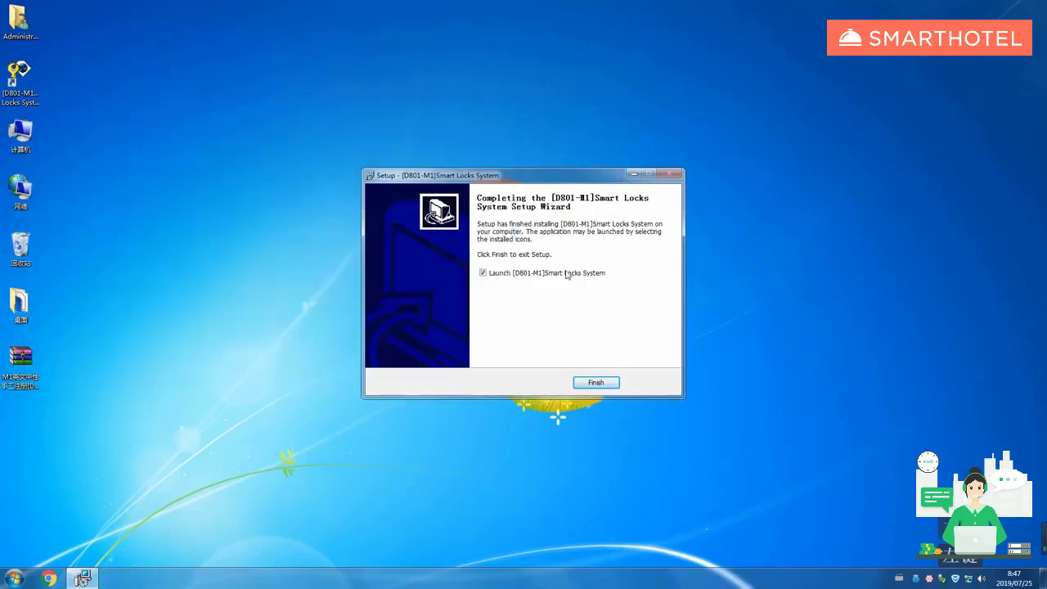
Launch Smart Locks and log in as the Admin user with a blank password
left_click(597, 381)
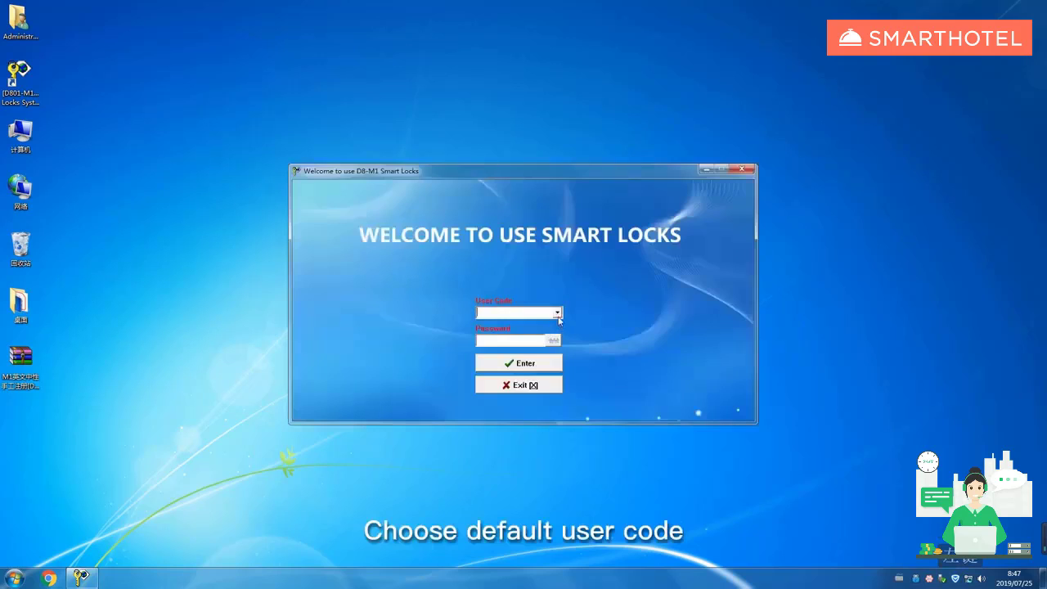
left_click(558, 314)
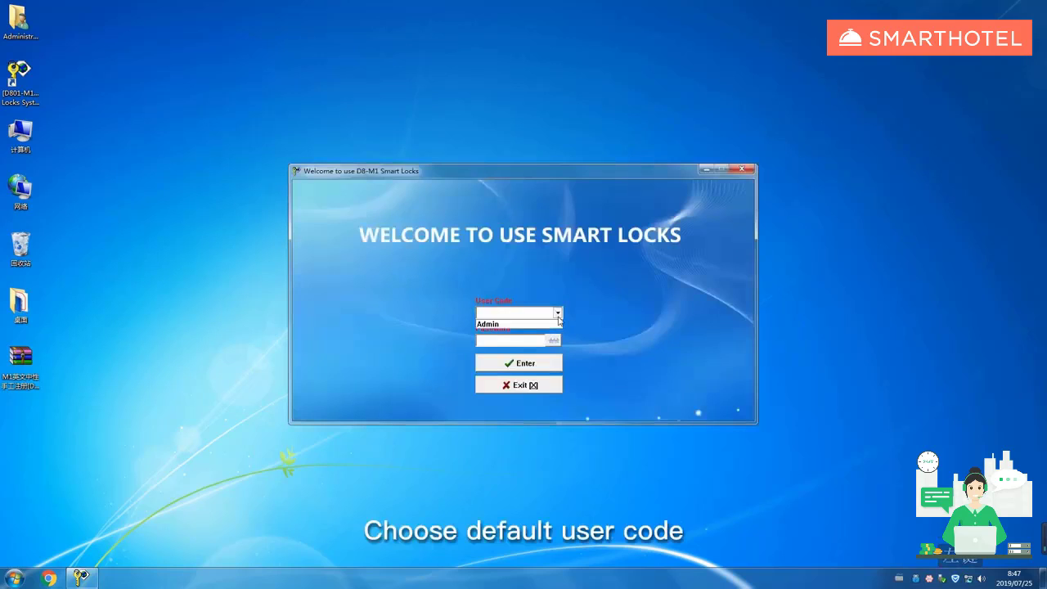
left_click(538, 324)
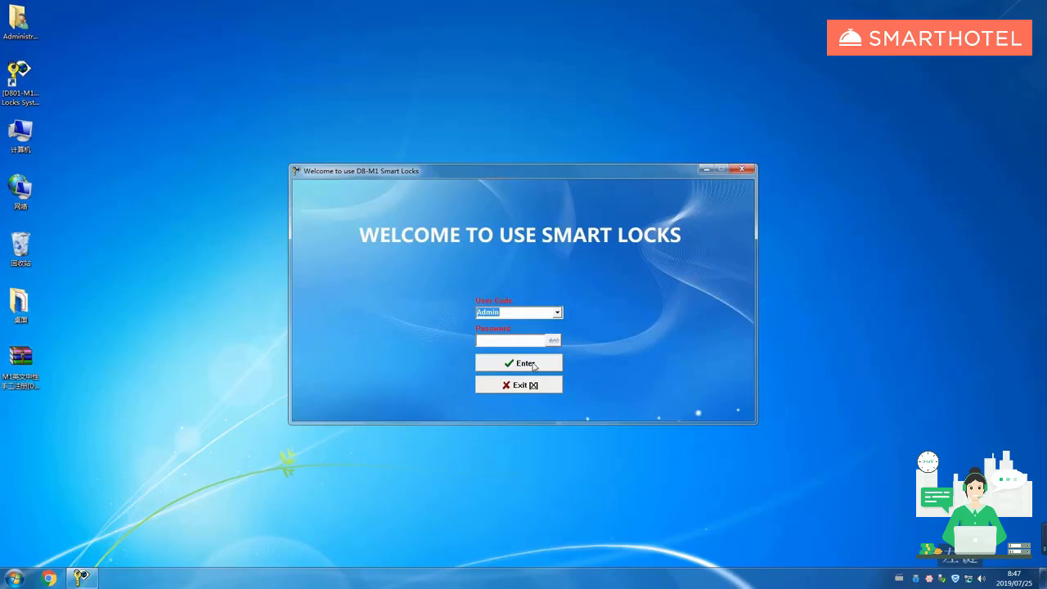
left_click(532, 364)
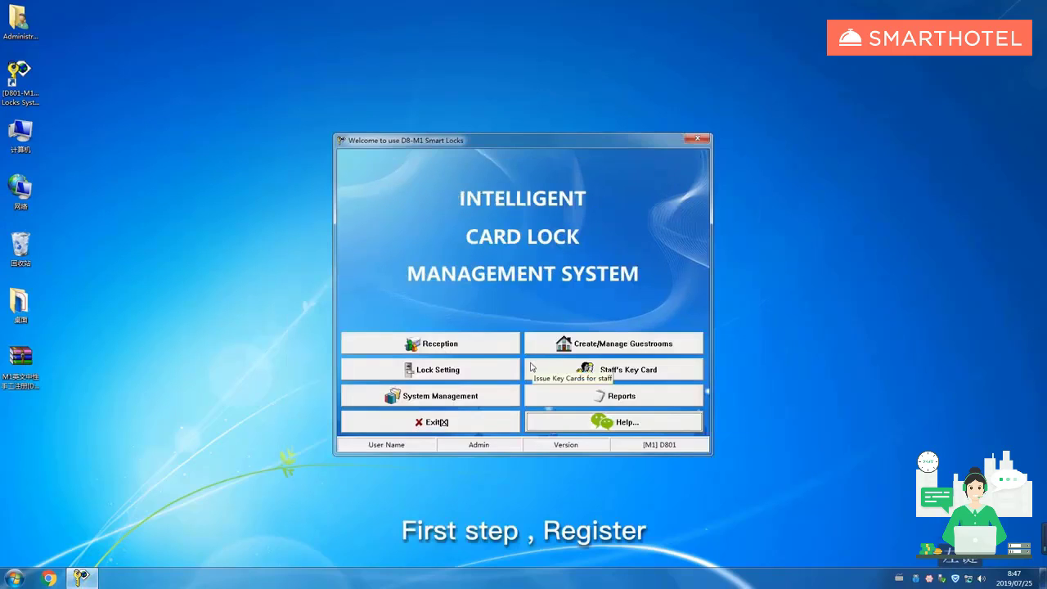
Save hotel name 2233 in Registration and submit the offline registration code
left_click(464, 397)
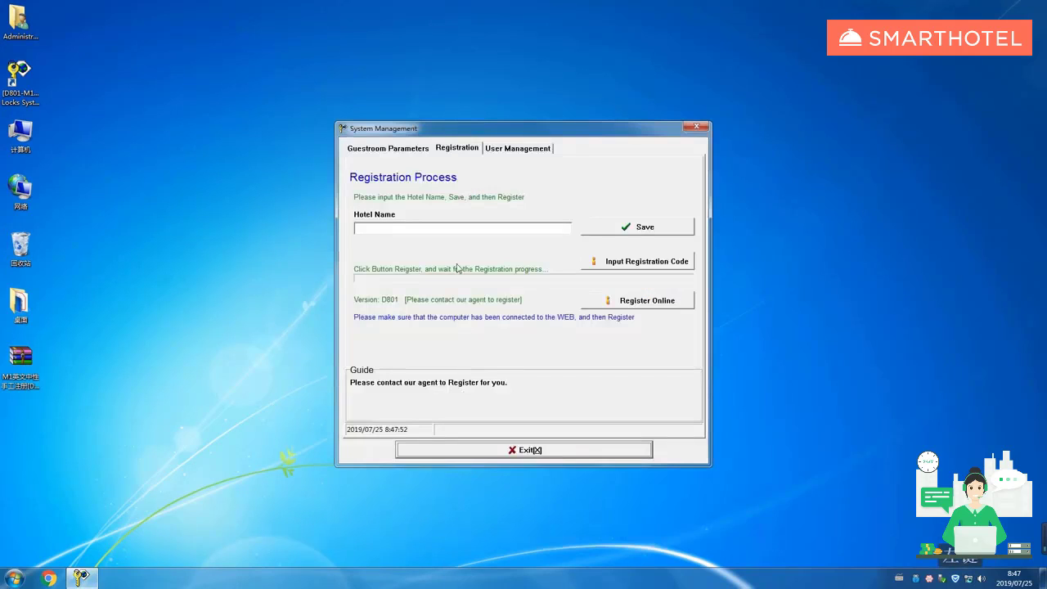
left_click(452, 228)
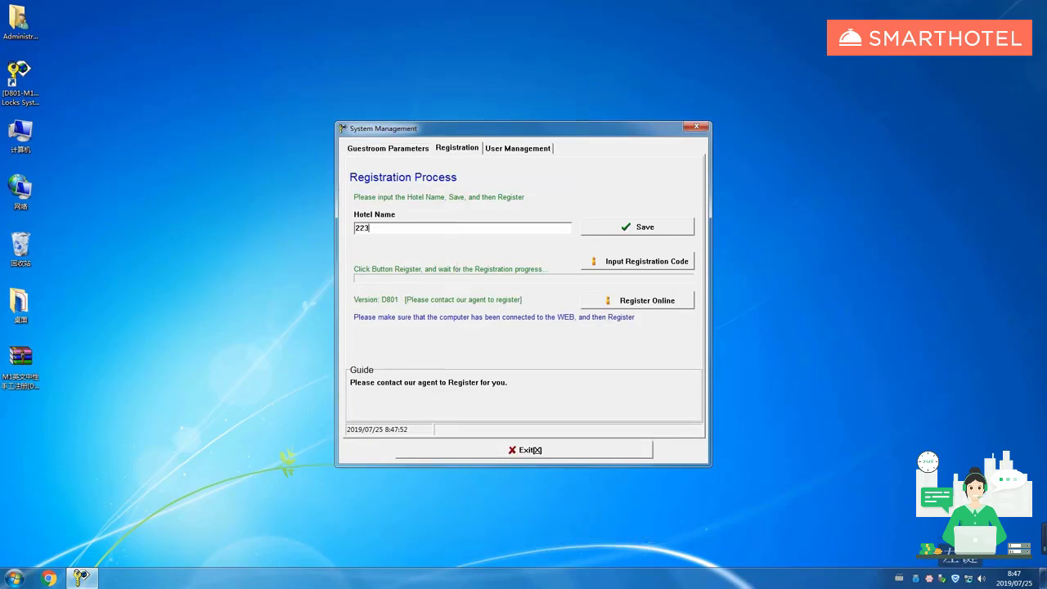
left_click(610, 229)
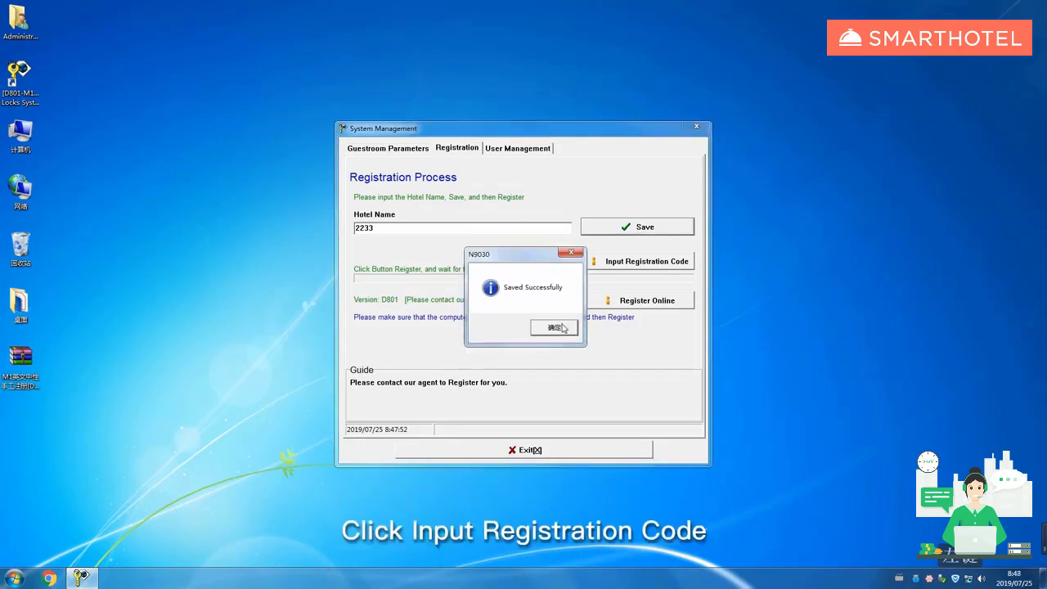
left_click(566, 327)
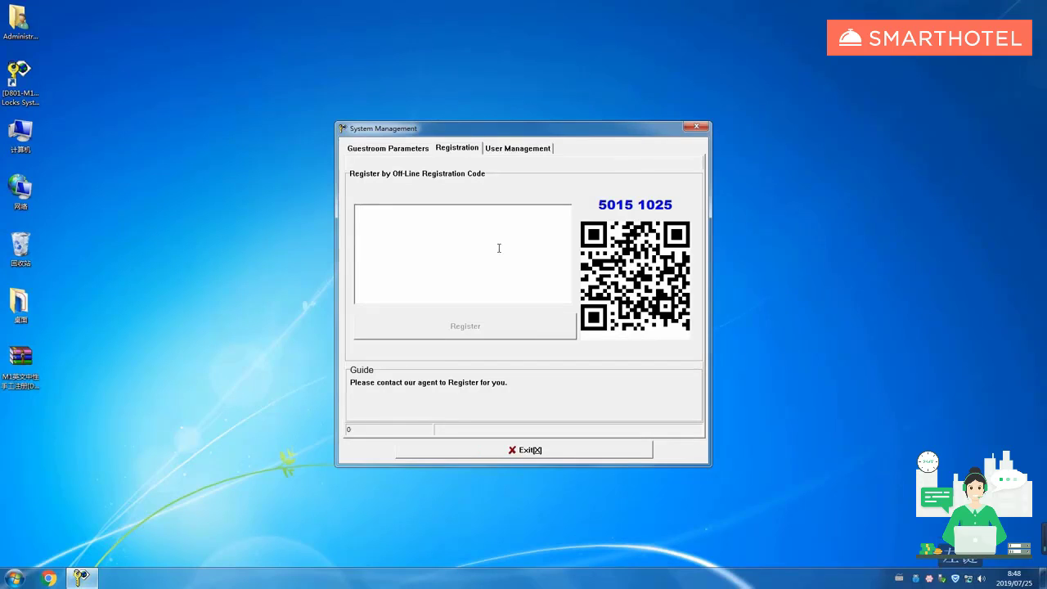
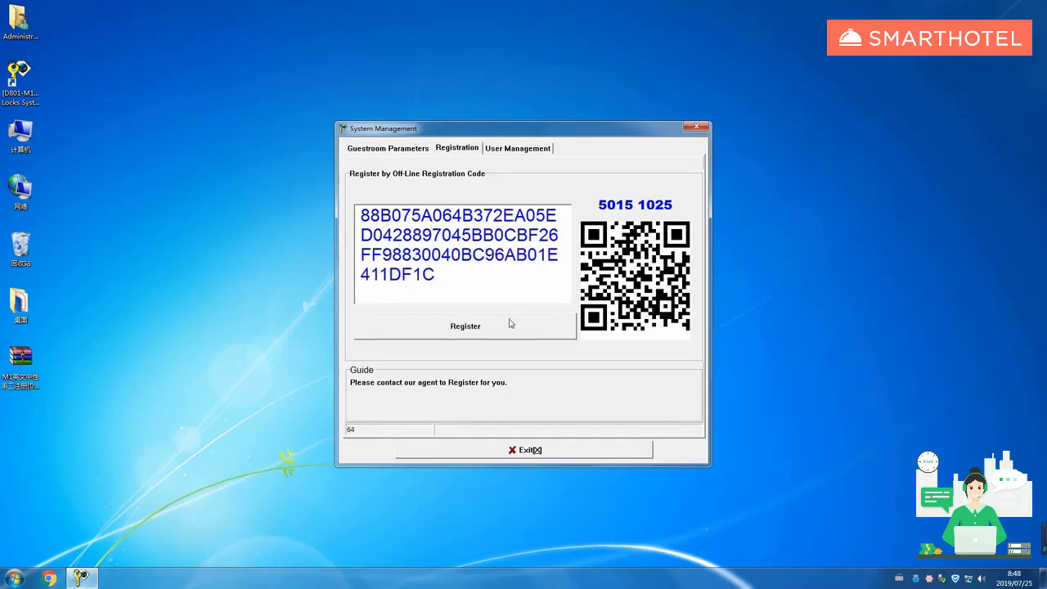
left_click(509, 324)
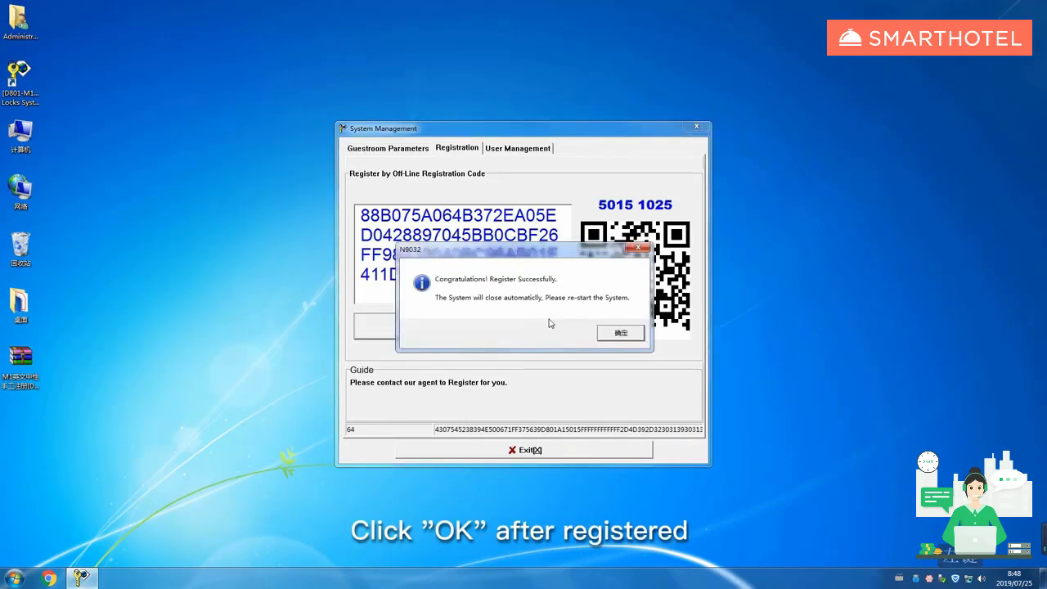
Close the registered system, reopen it from the desktop shortcut, and log in as Admin
left_click(601, 331)
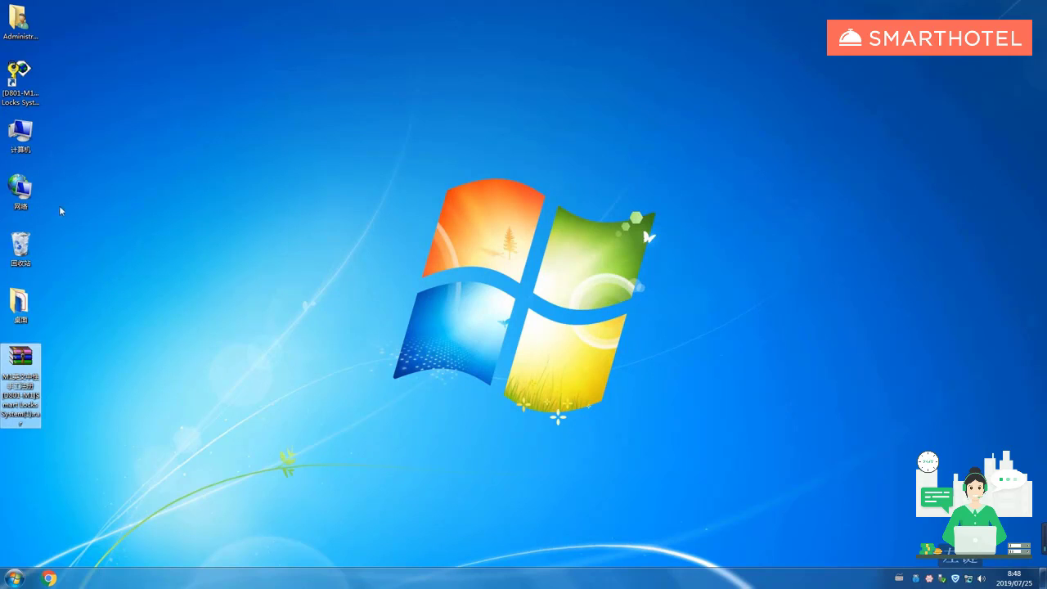
right_click(27, 92)
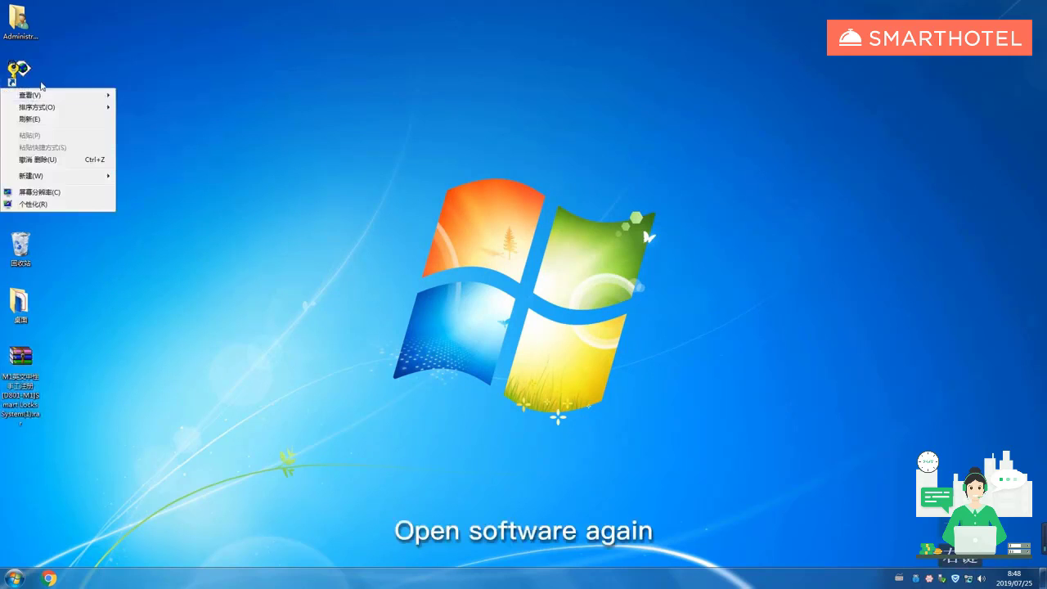
left_click(27, 89)
right_click(27, 82)
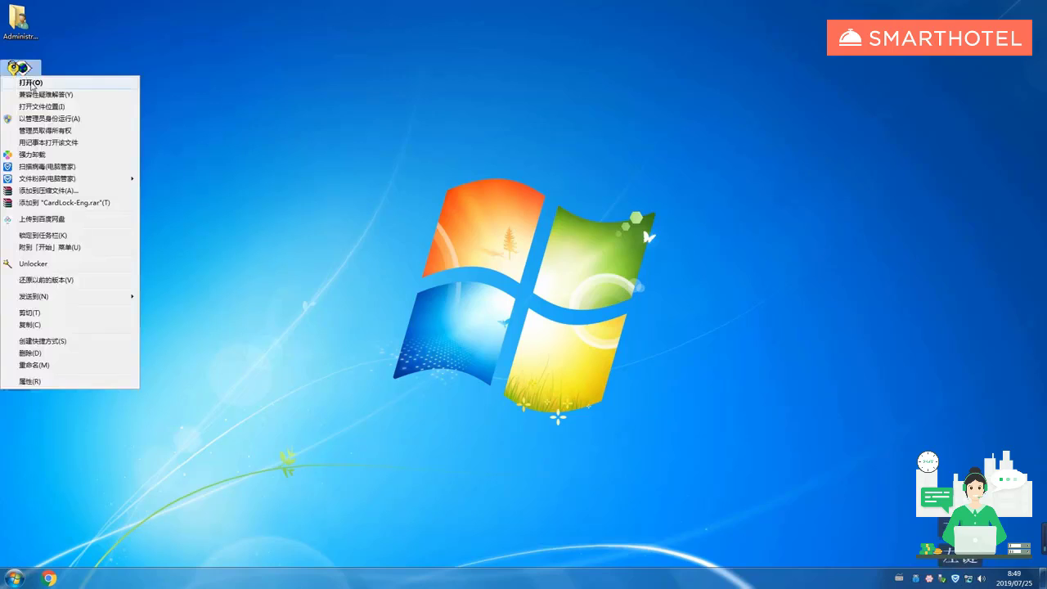
left_click(30, 82)
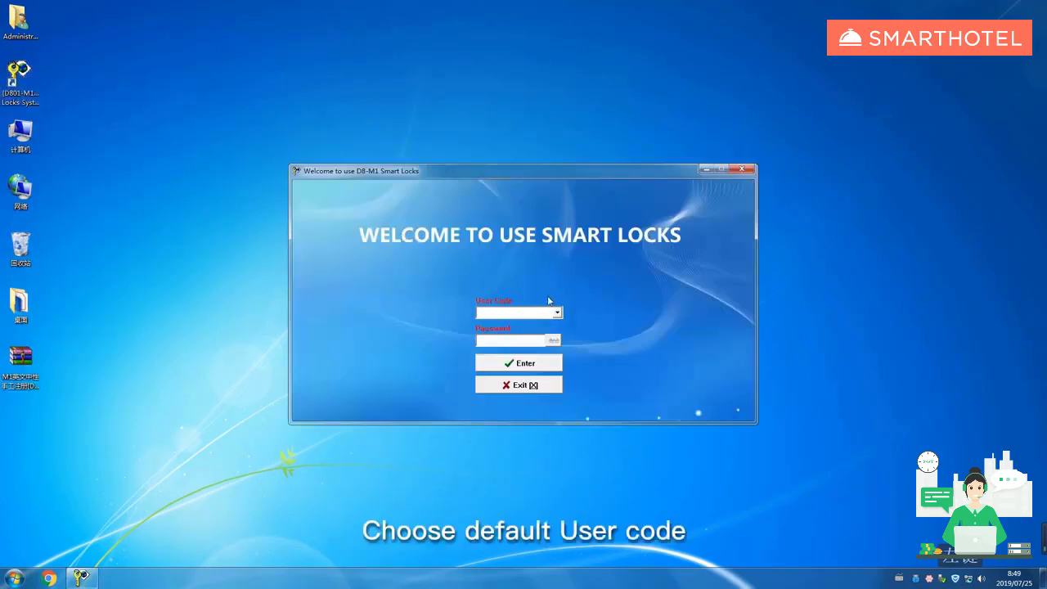
left_click(557, 314)
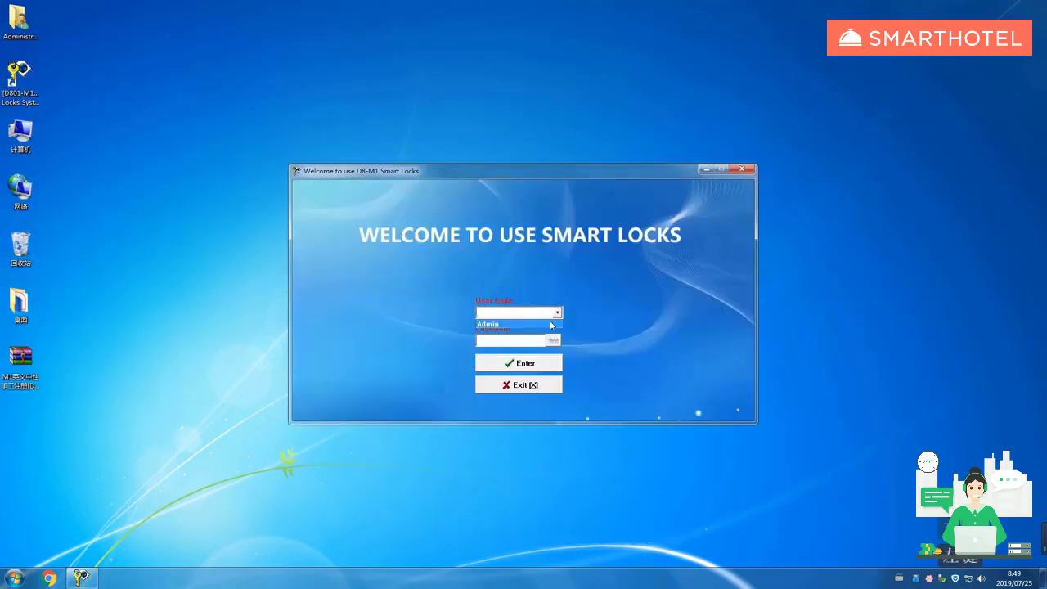
left_click(550, 324)
left_click(548, 364)
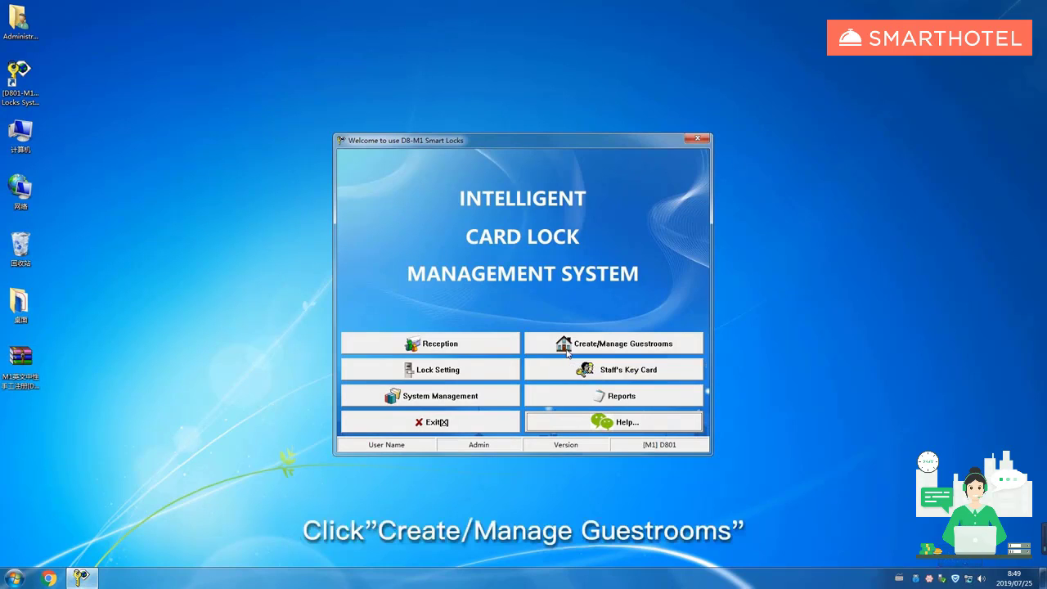
Delete the existing DEMO building (building 4) and all its guestrooms
left_click(572, 351)
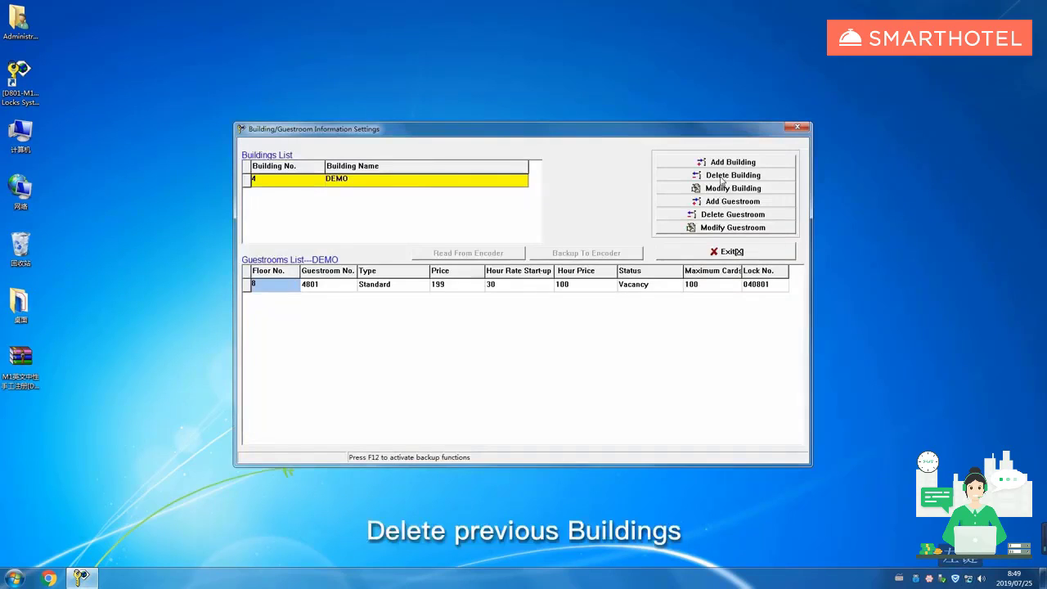
left_click(722, 180)
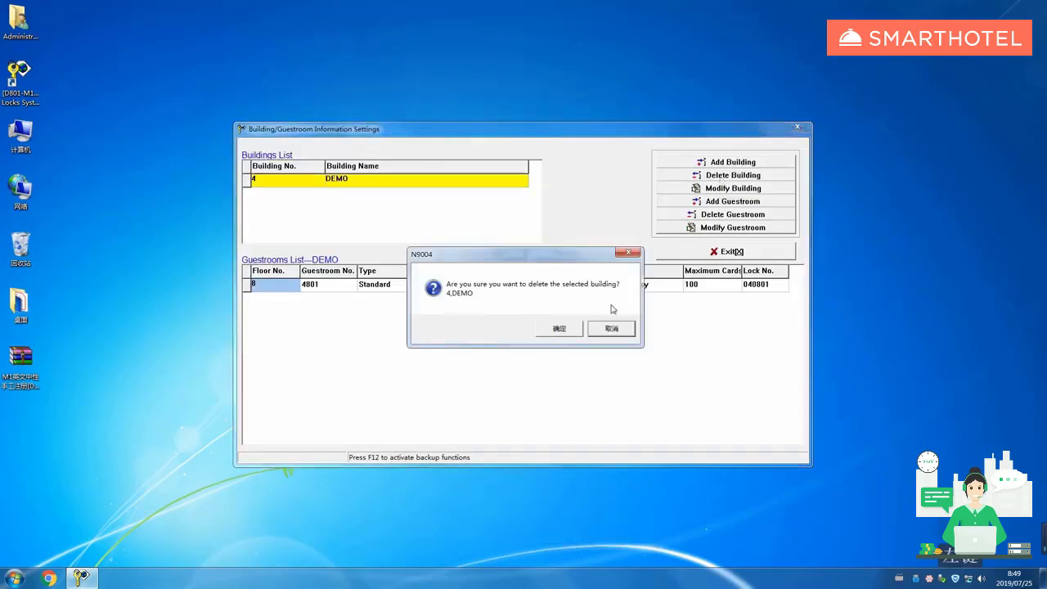
left_click(561, 328)
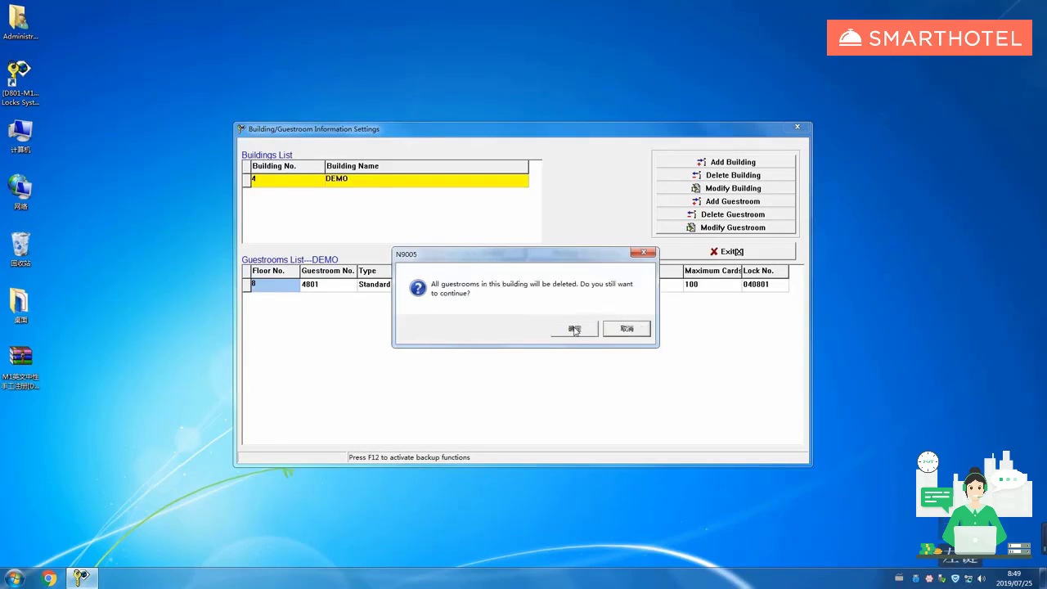
left_click(574, 328)
left_click(572, 328)
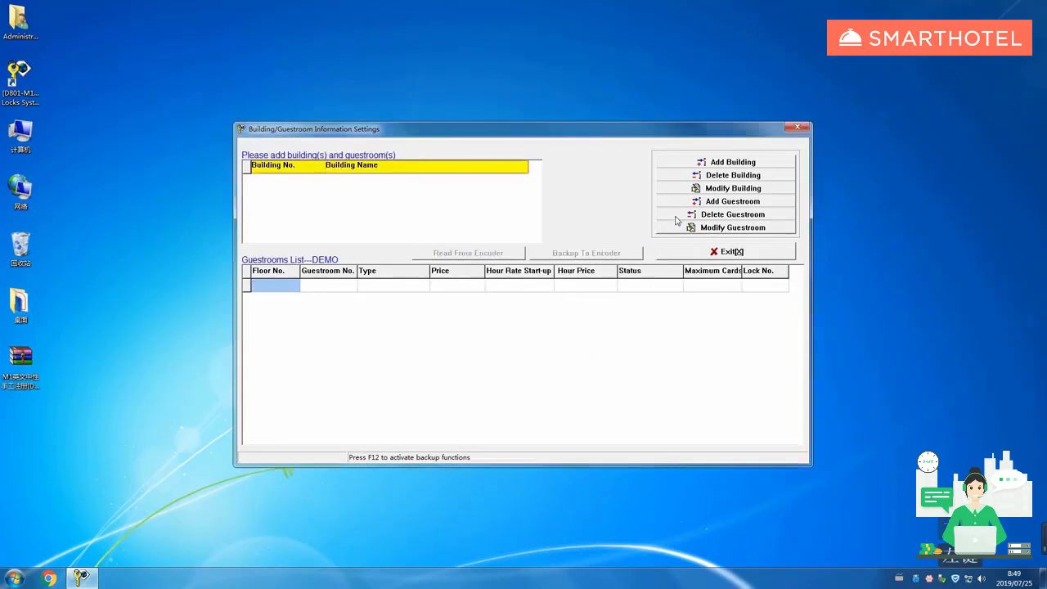
Add building number 1 named 'a'
left_click(721, 167)
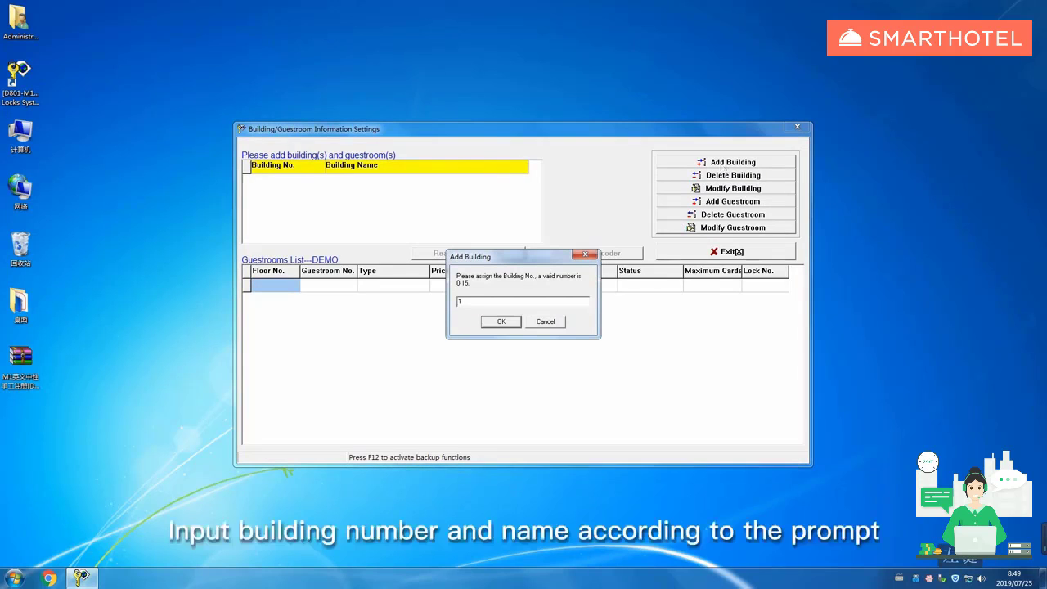
type("1")
key("Return")
type("a")
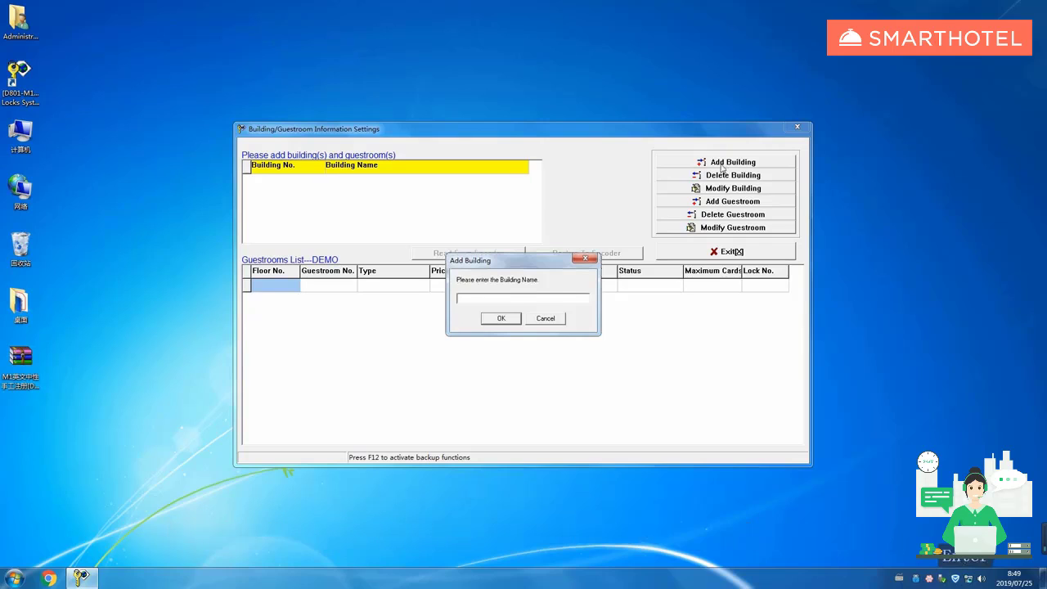
key("Return")
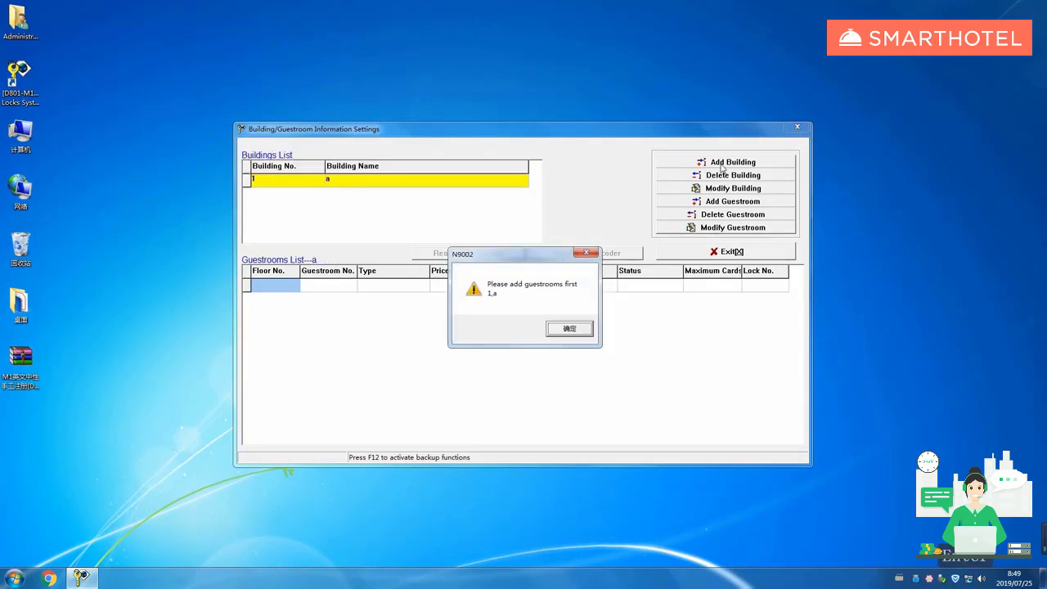
key("Return")
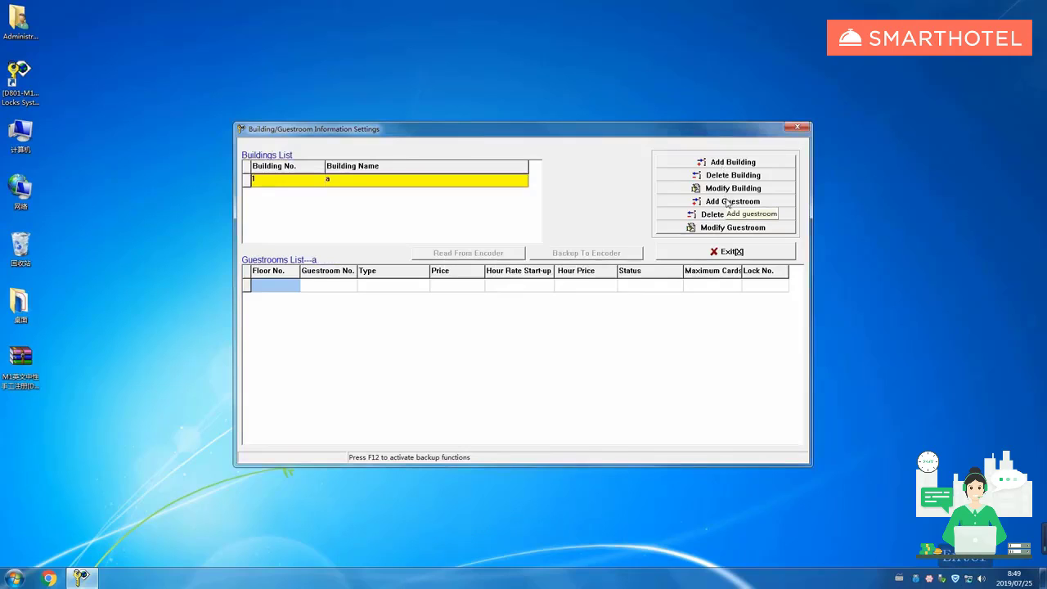
Generate guestrooms for floors 1–5 with room numbers 101–509 in building a
left_click(725, 202)
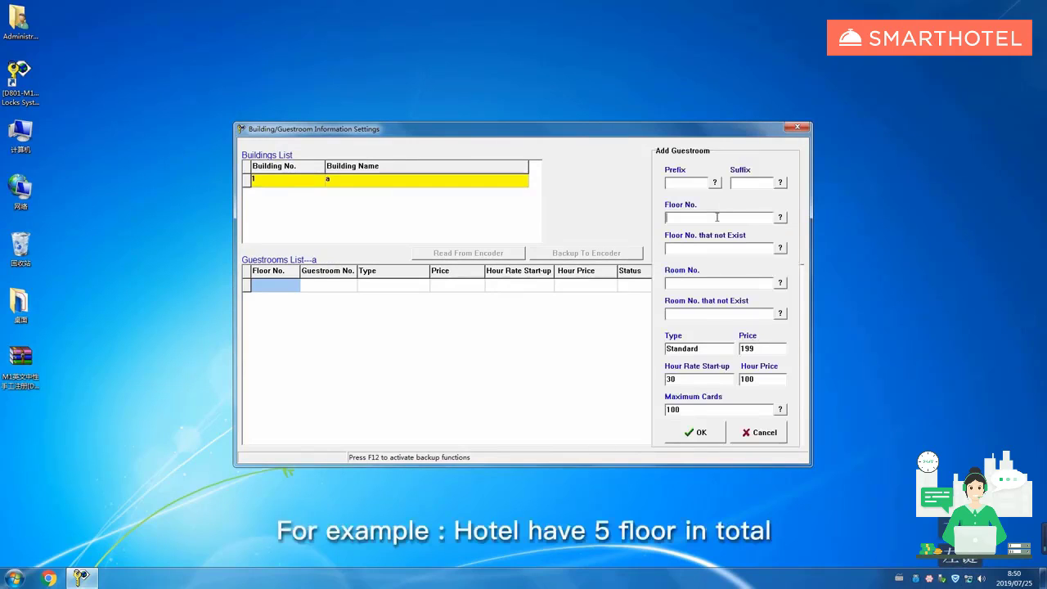
type("1-5")
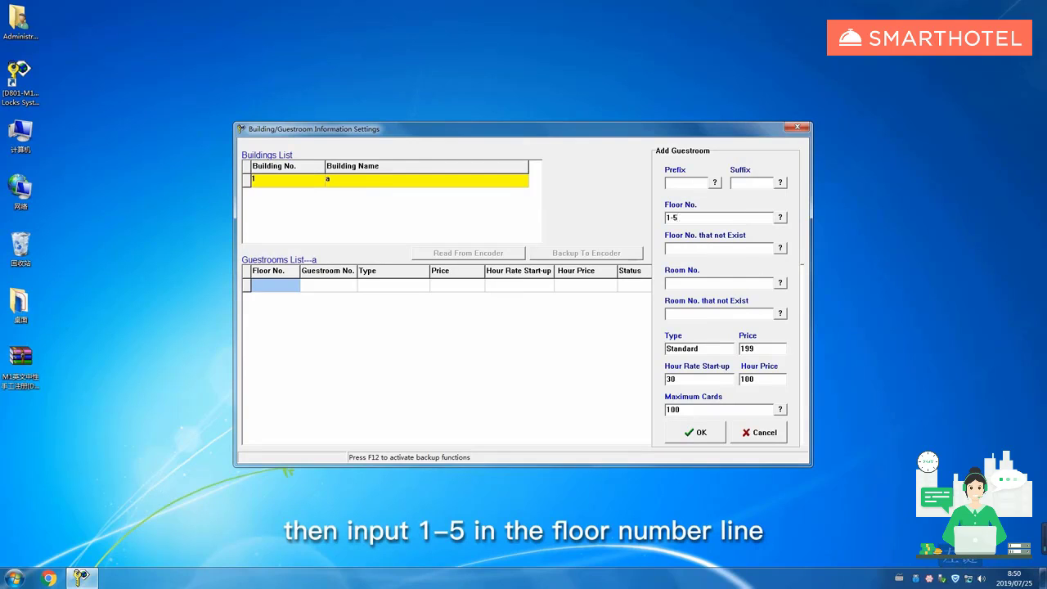
left_click(719, 282)
type("101")
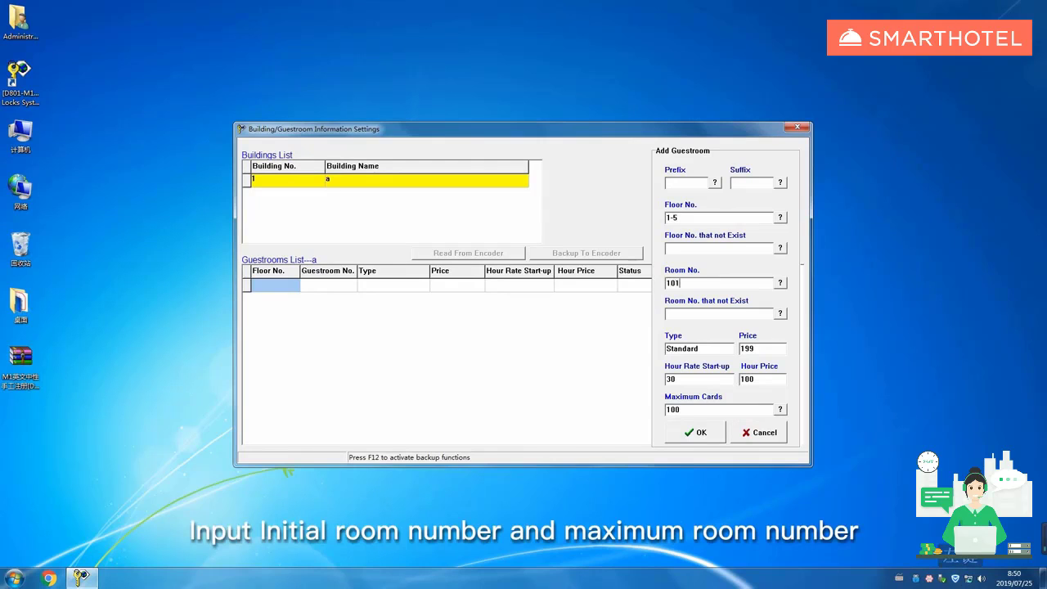
type("-509")
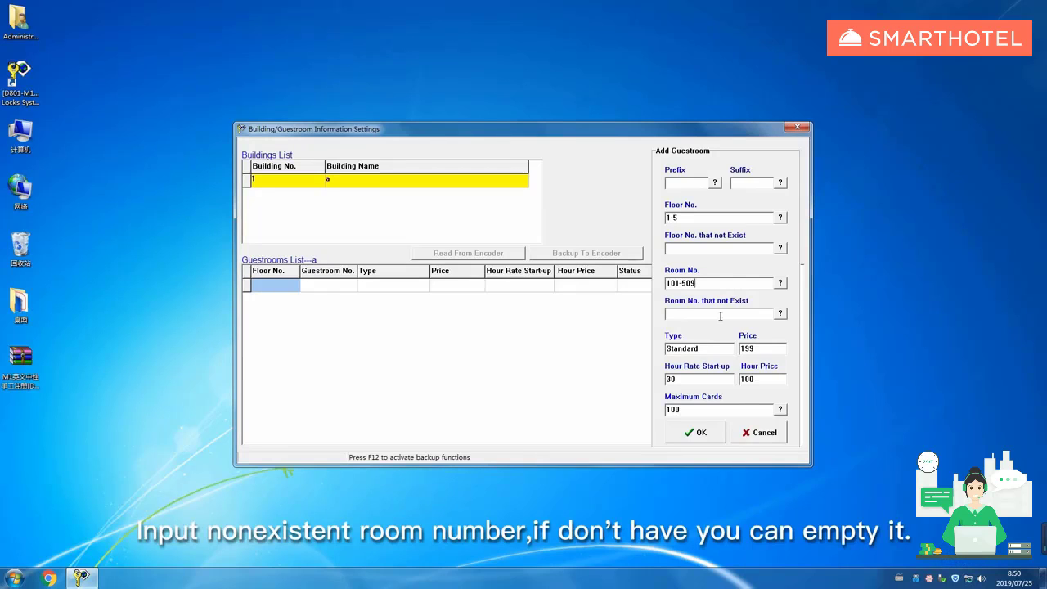
left_click(709, 432)
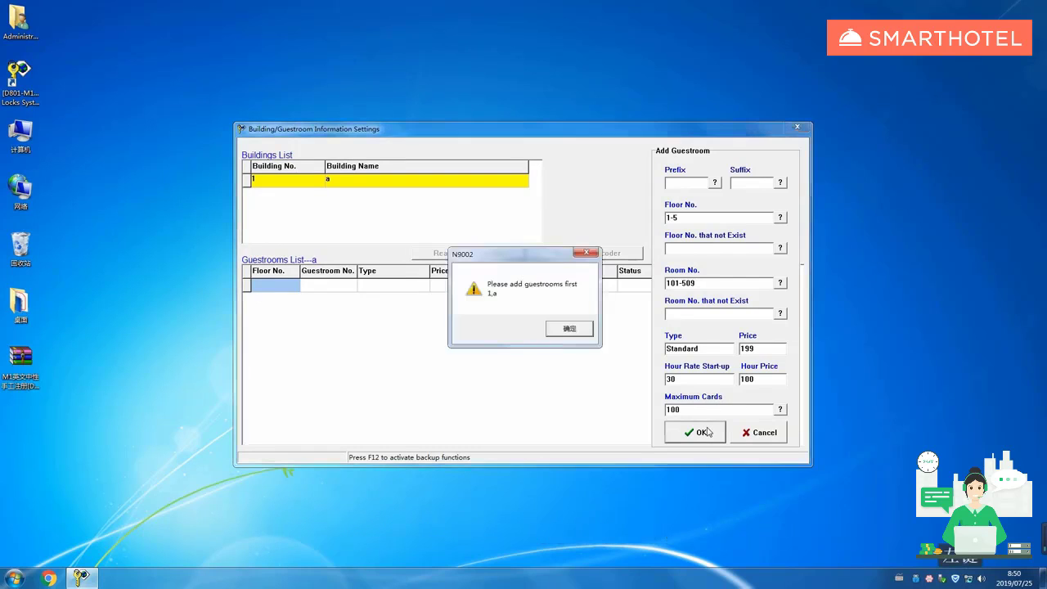
left_click(584, 334)
left_click(584, 329)
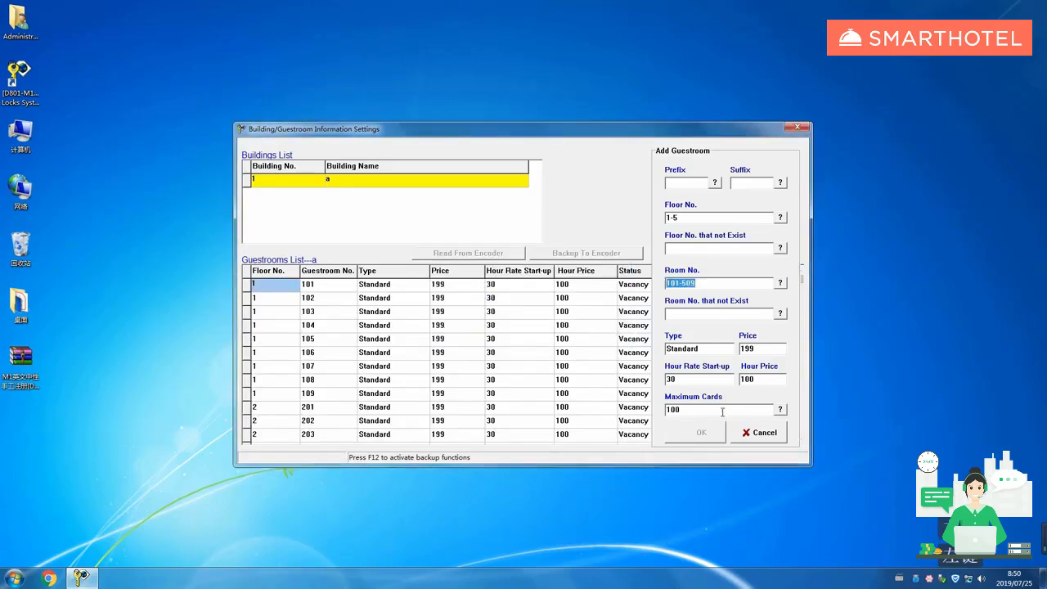
left_click(746, 427)
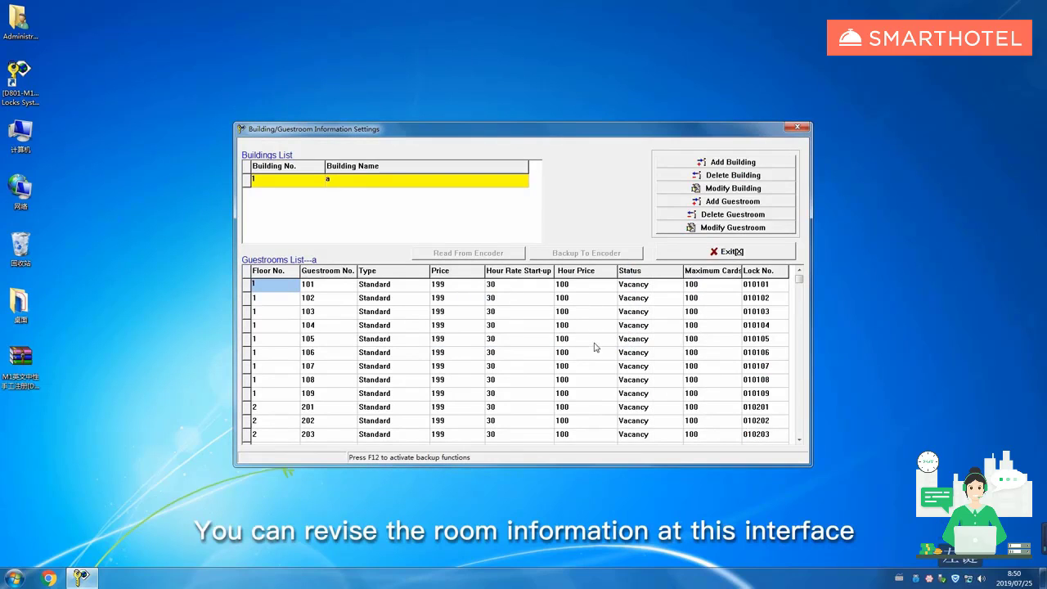
Renumber room 101 to 666, keeping its Standard type, and close the settings
double_click(333, 286)
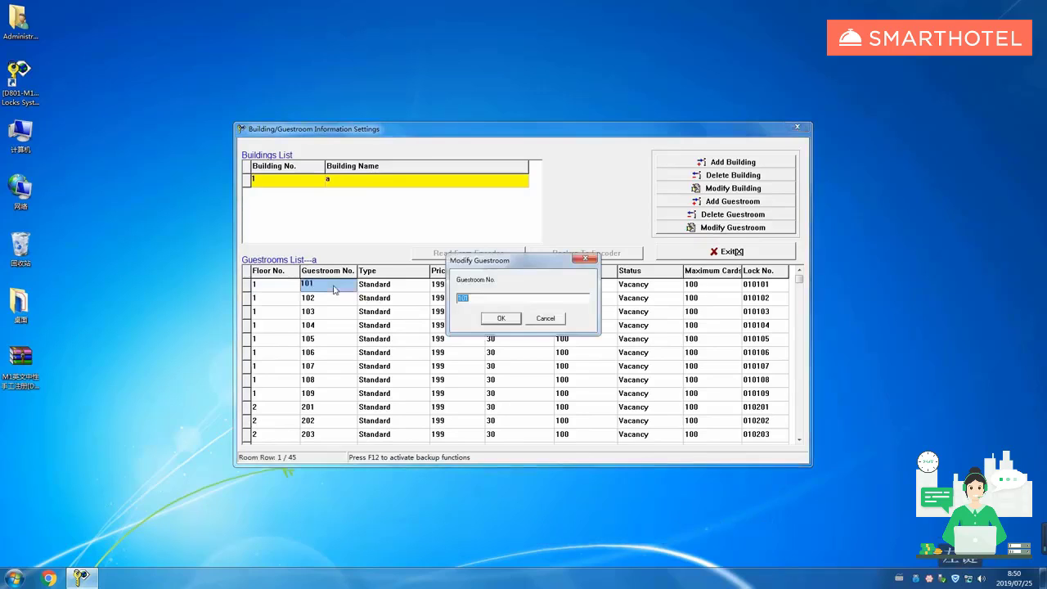
type("8")
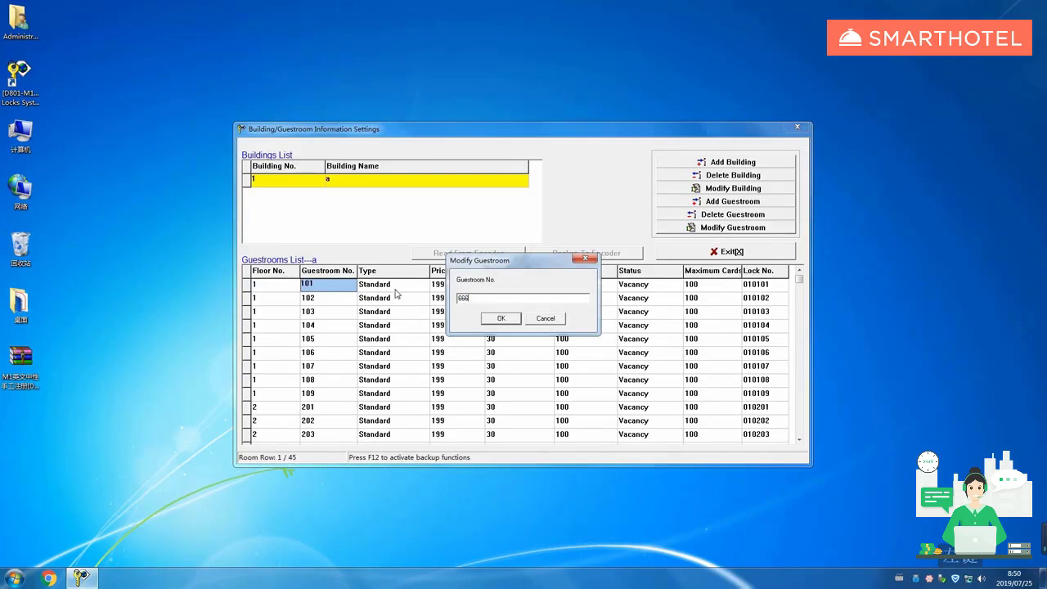
type("66")
left_click(499, 318)
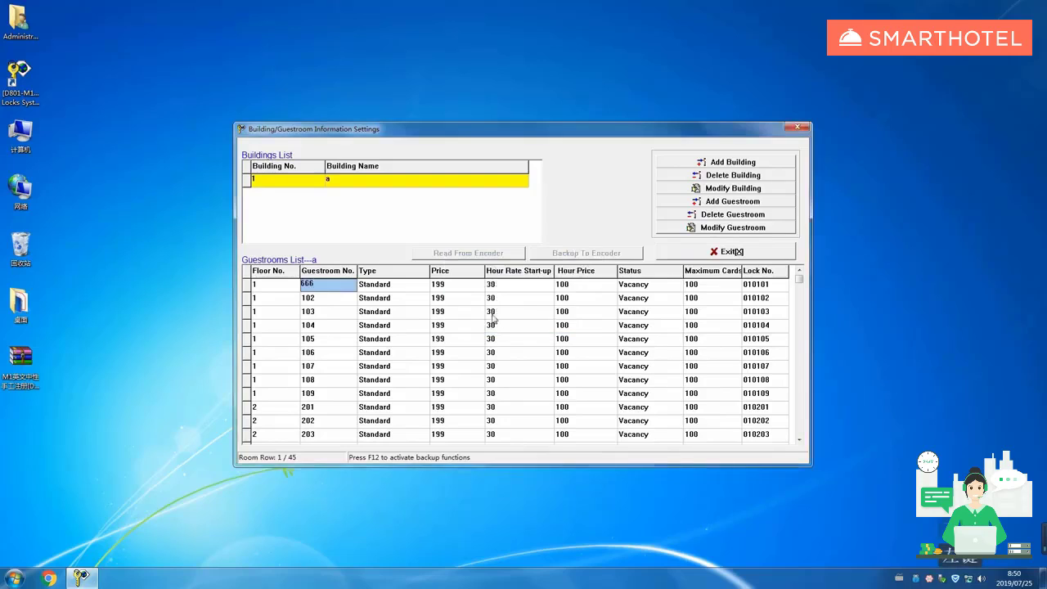
double_click(407, 287)
left_click(517, 318)
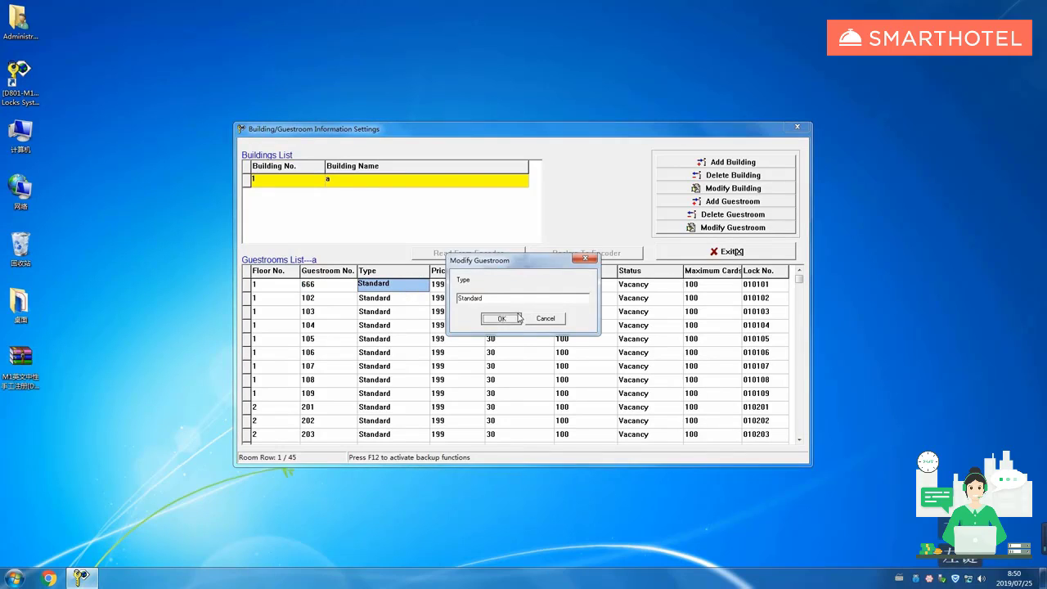
left_click(680, 253)
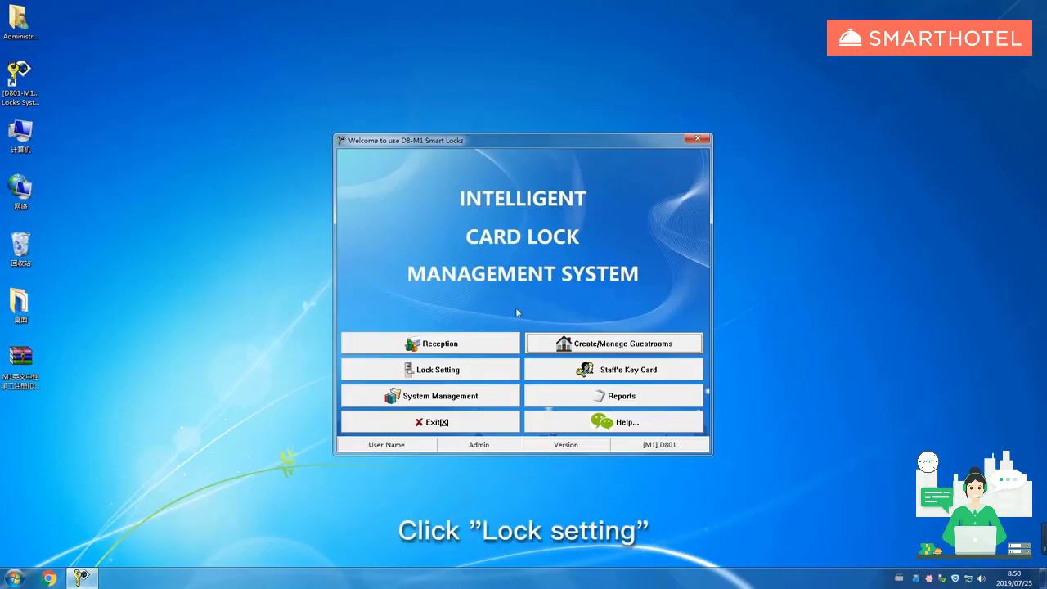
Issue a System Card from Lock Setting and return to the main window
left_click(472, 370)
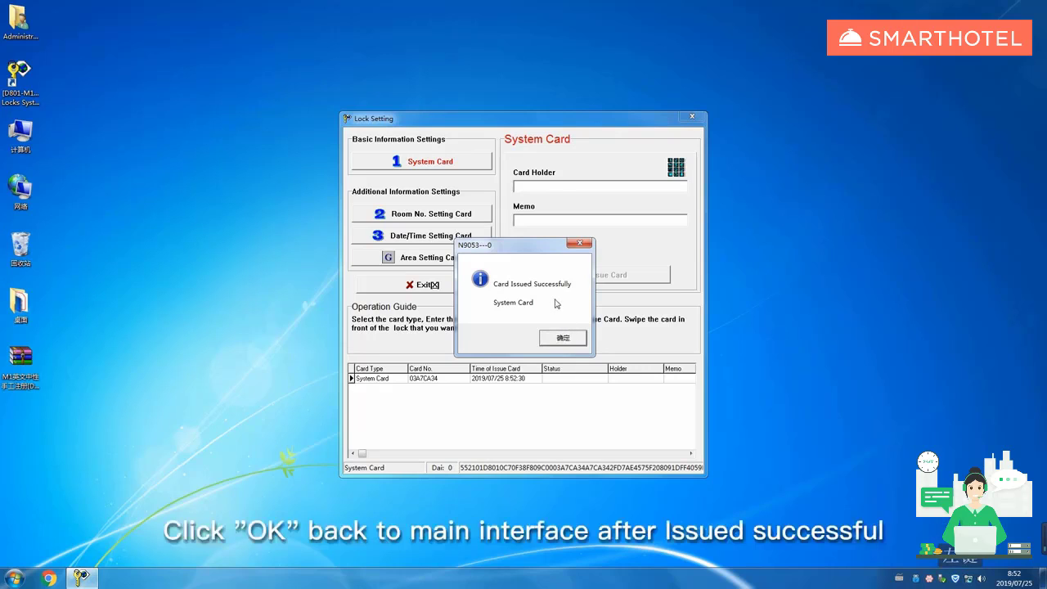
left_click(559, 339)
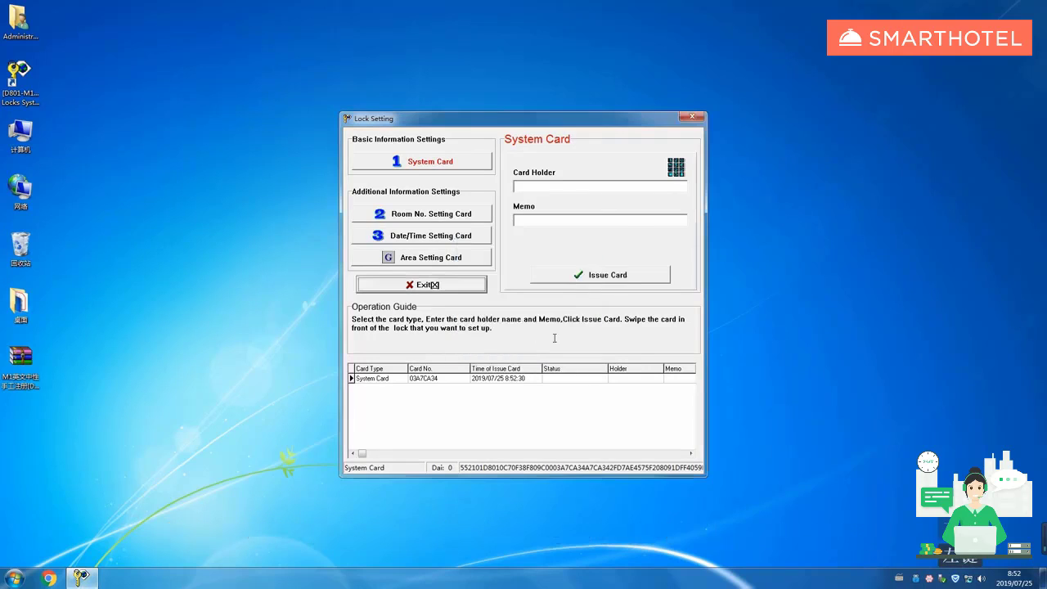
left_click(478, 288)
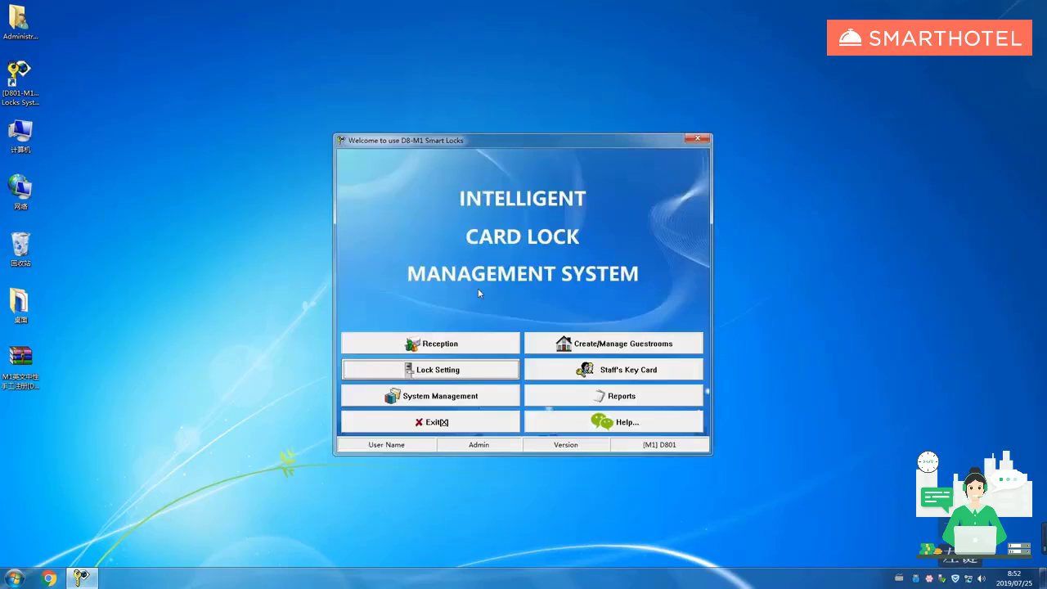
Check in rooms 1-101 and 1-102 with guest cards expiring 2019/07/26 12:00
left_click(476, 344)
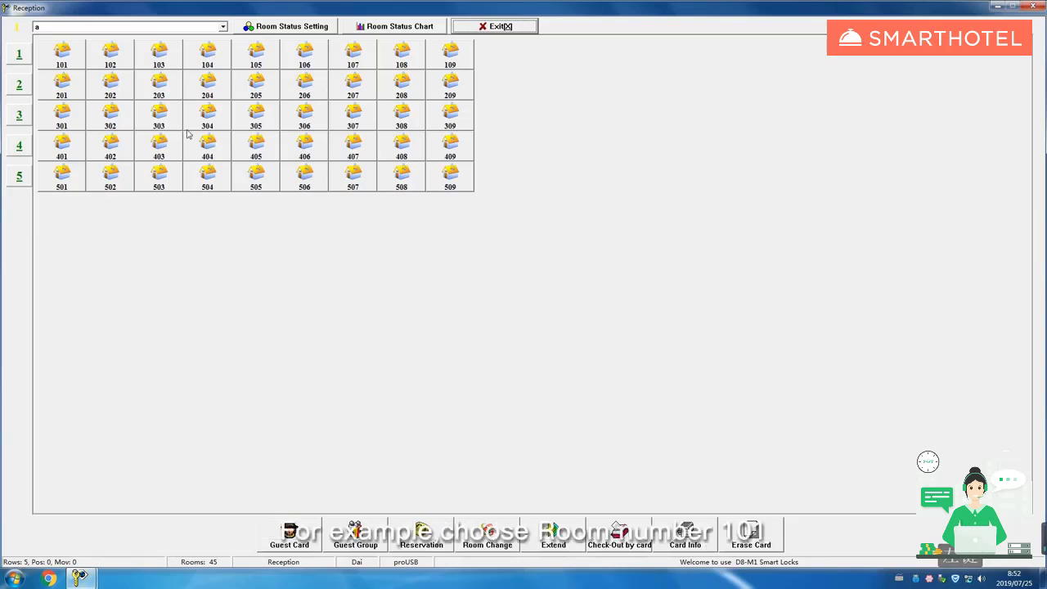
double_click(67, 67)
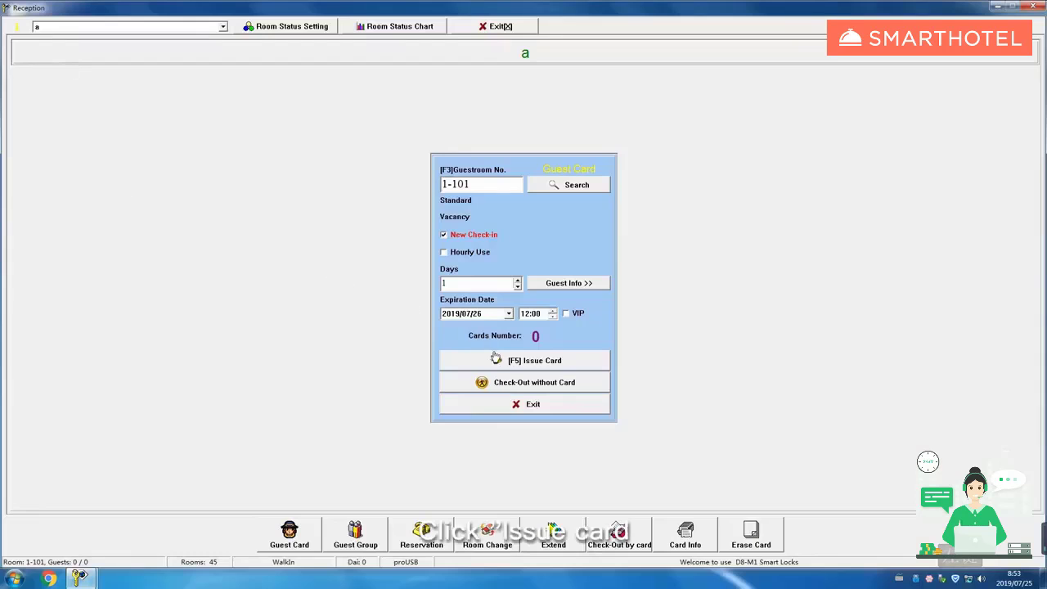
left_click(494, 358)
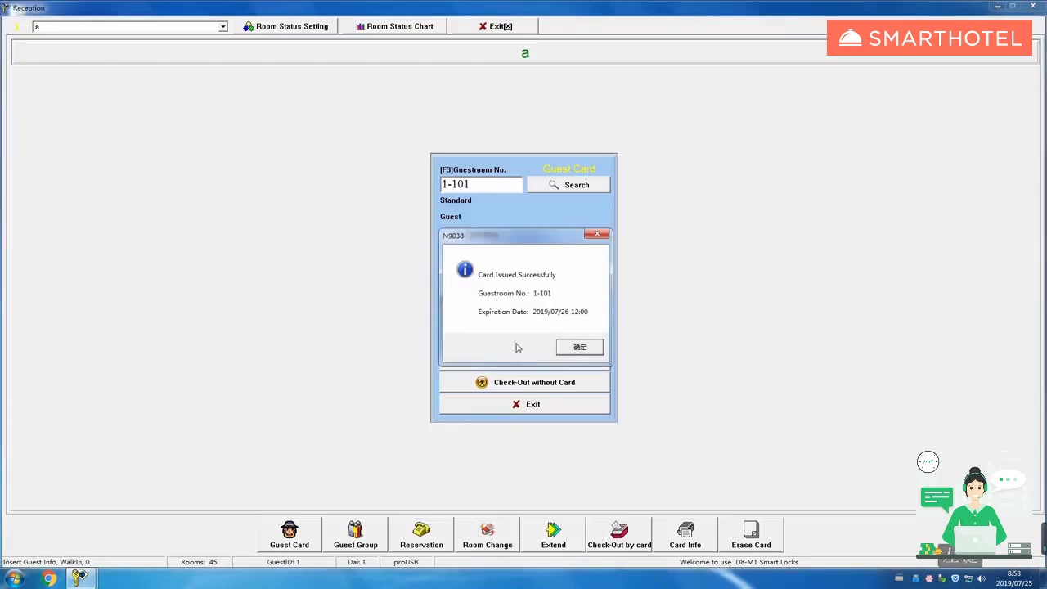
left_click(577, 348)
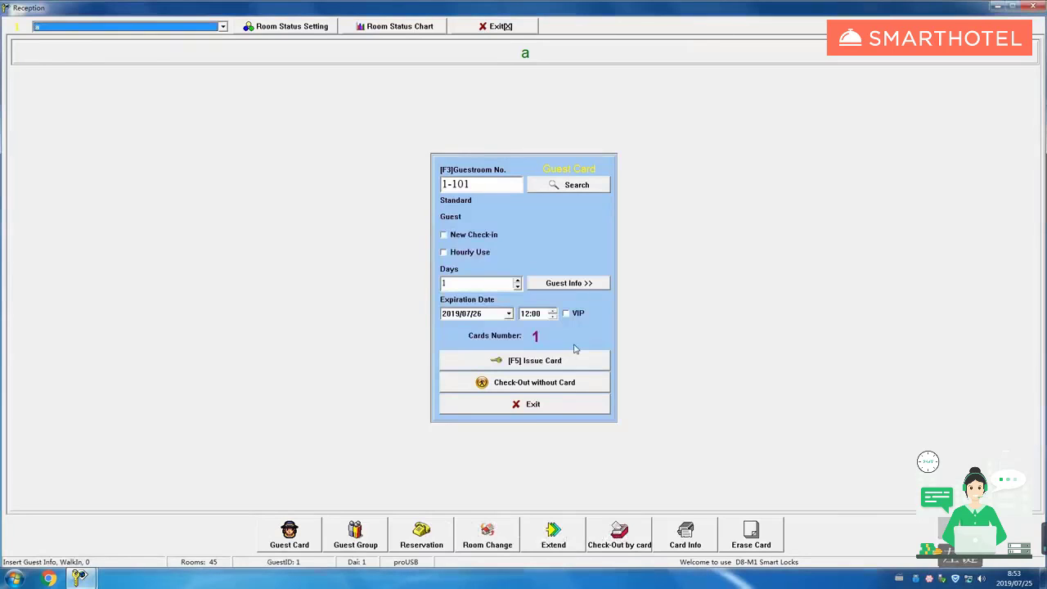
left_click(535, 413)
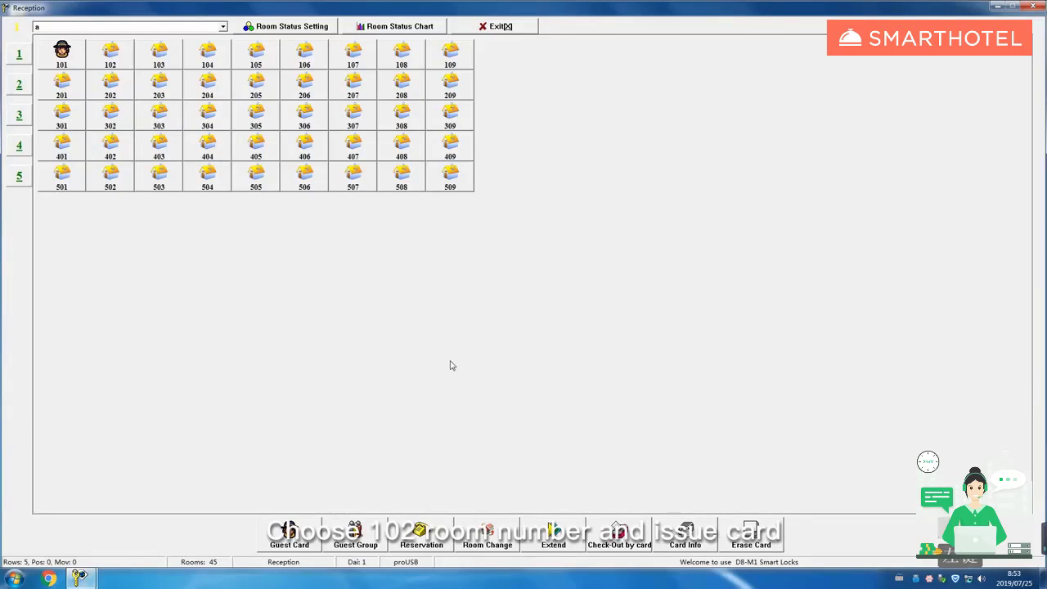
double_click(112, 55)
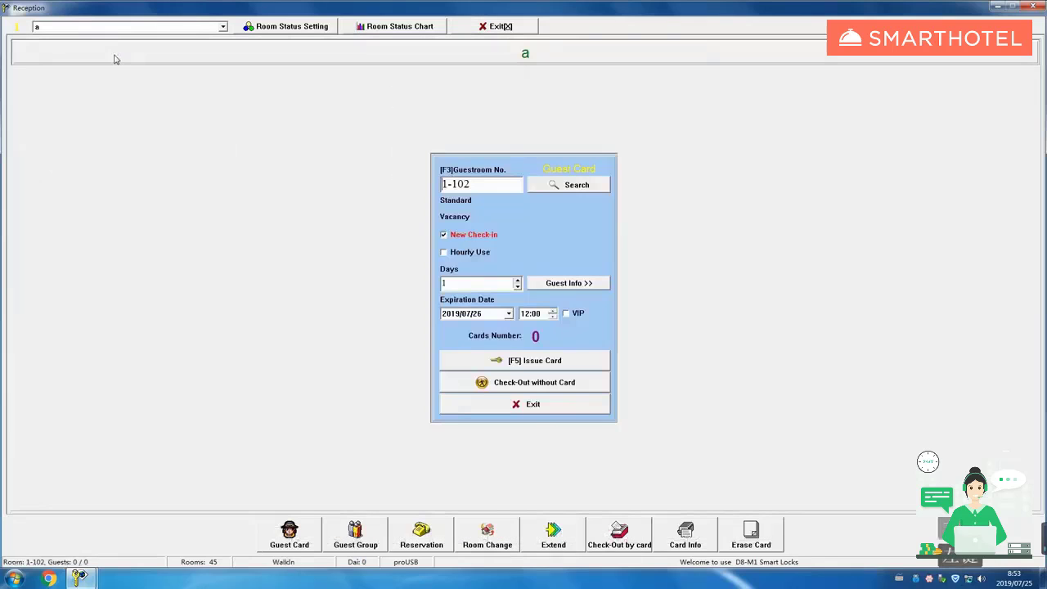
left_click(519, 360)
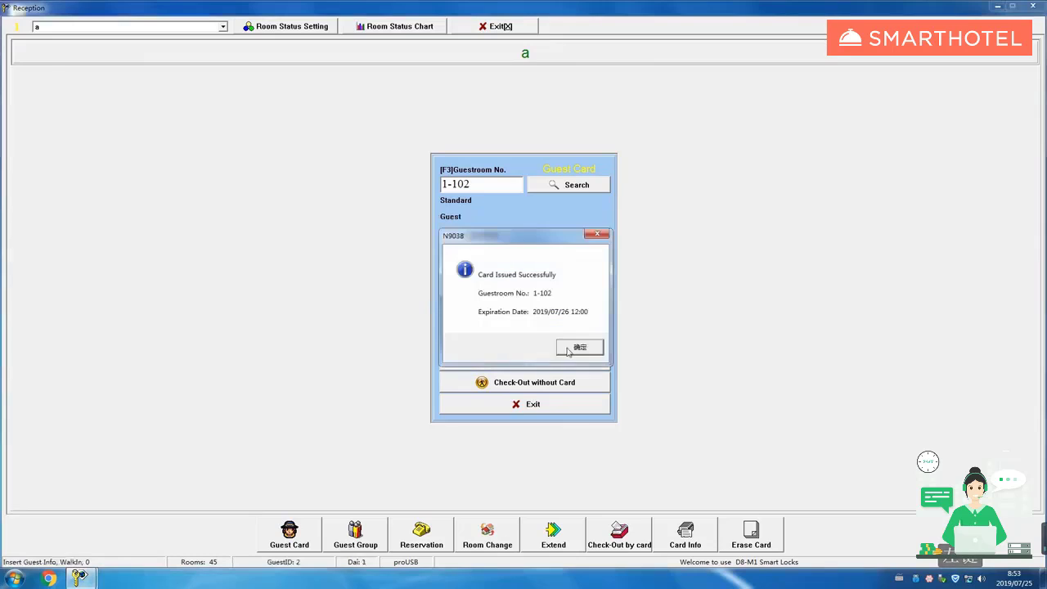
left_click(578, 348)
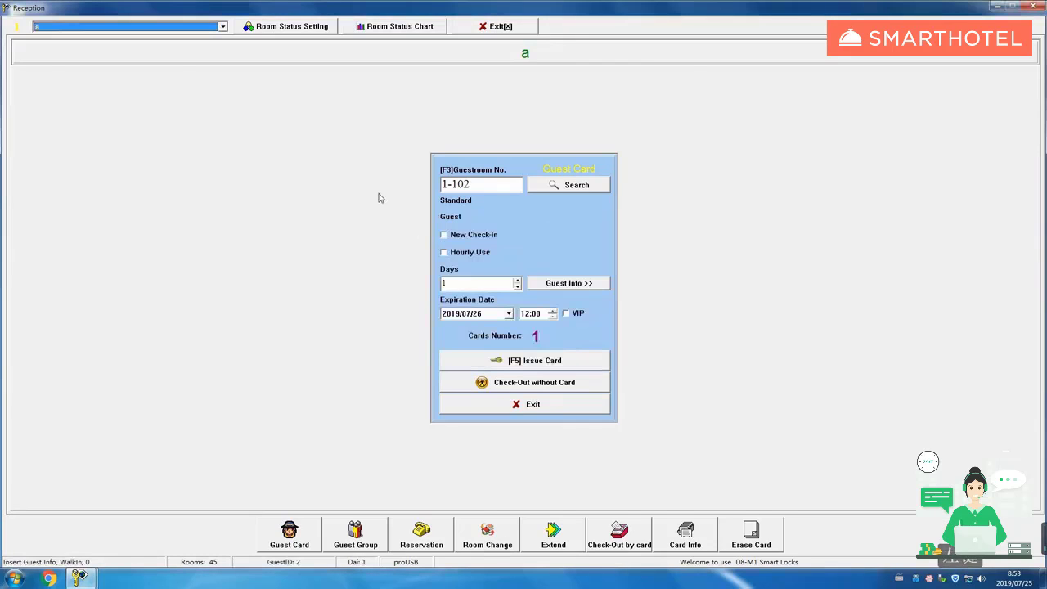
left_click(523, 404)
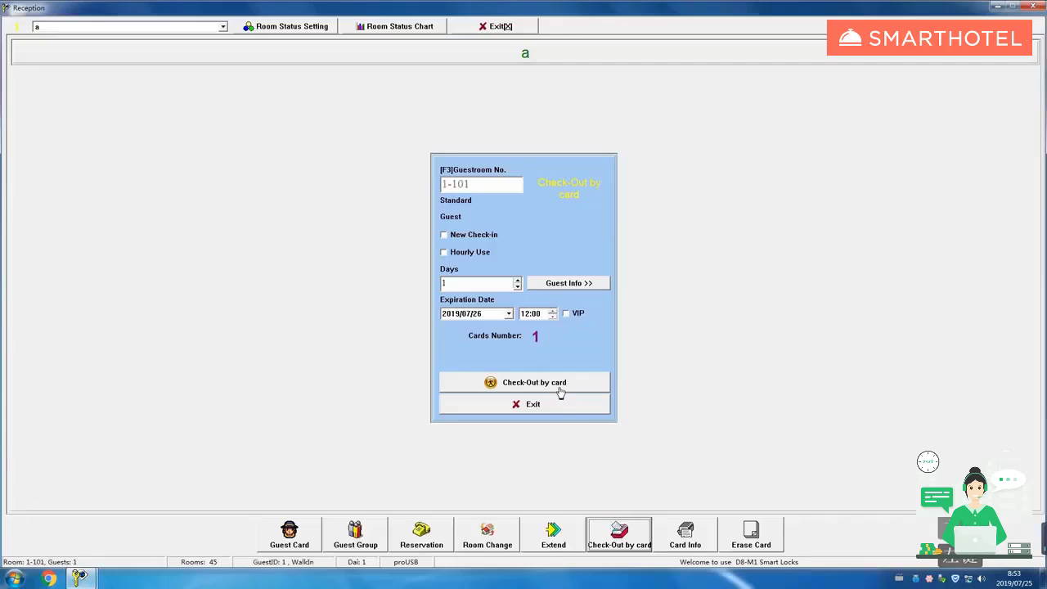
Check out rooms 1-101 and 1-102 by card
left_click(558, 386)
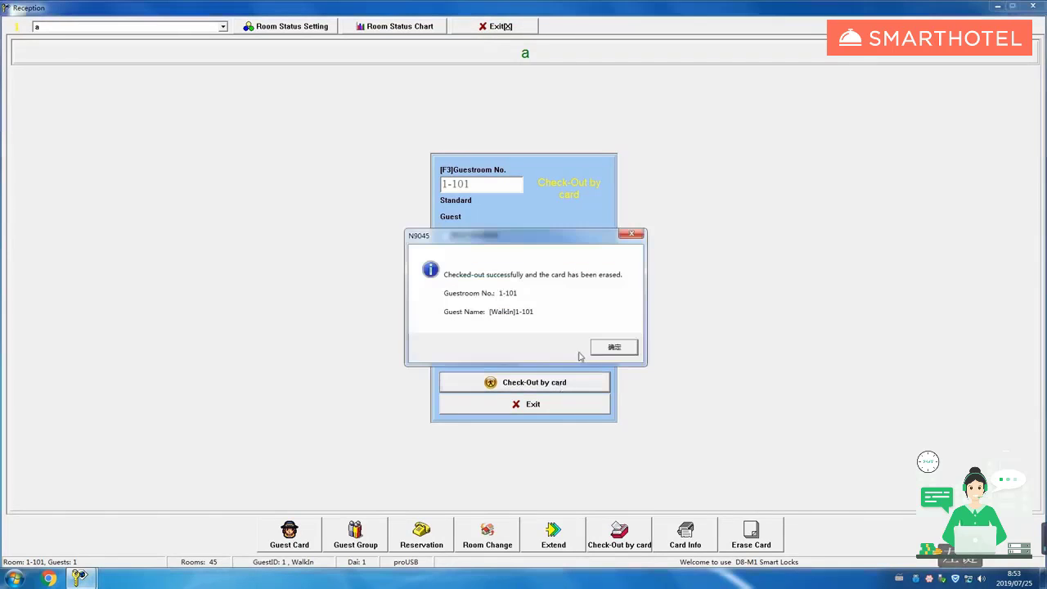
left_click(603, 350)
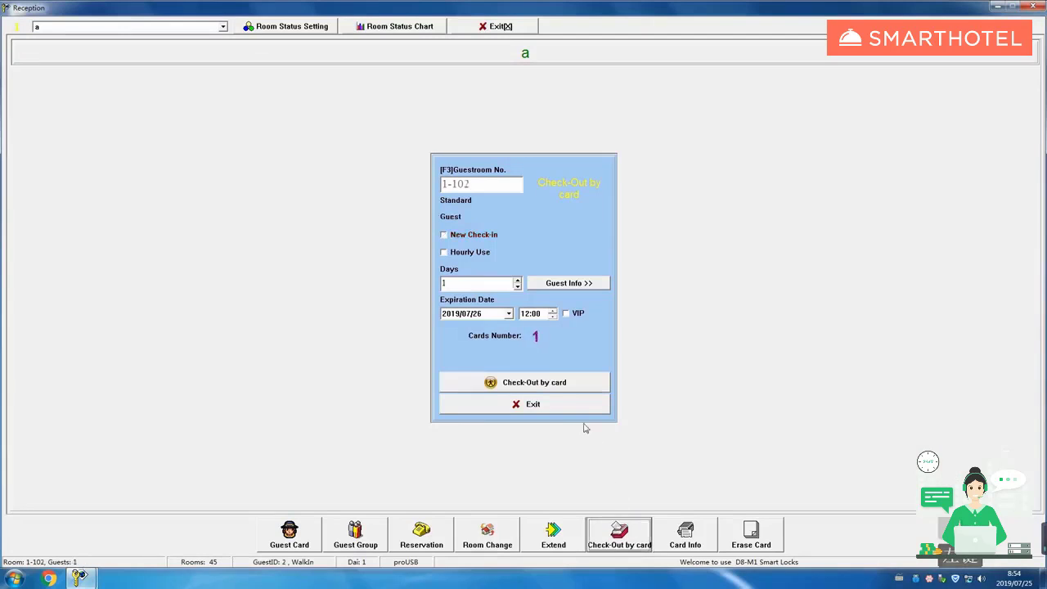
left_click(560, 384)
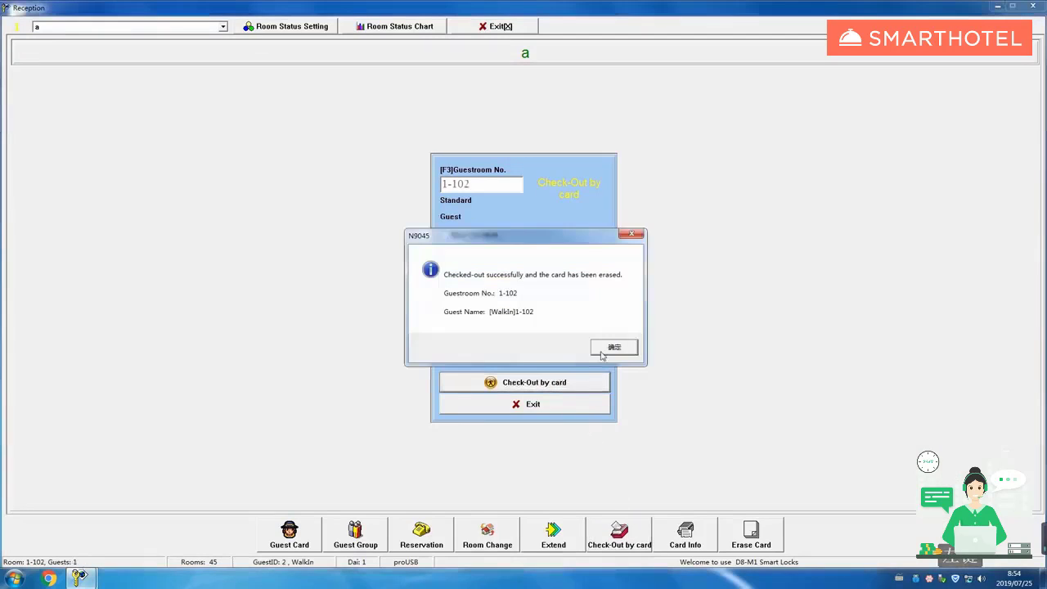
left_click(600, 352)
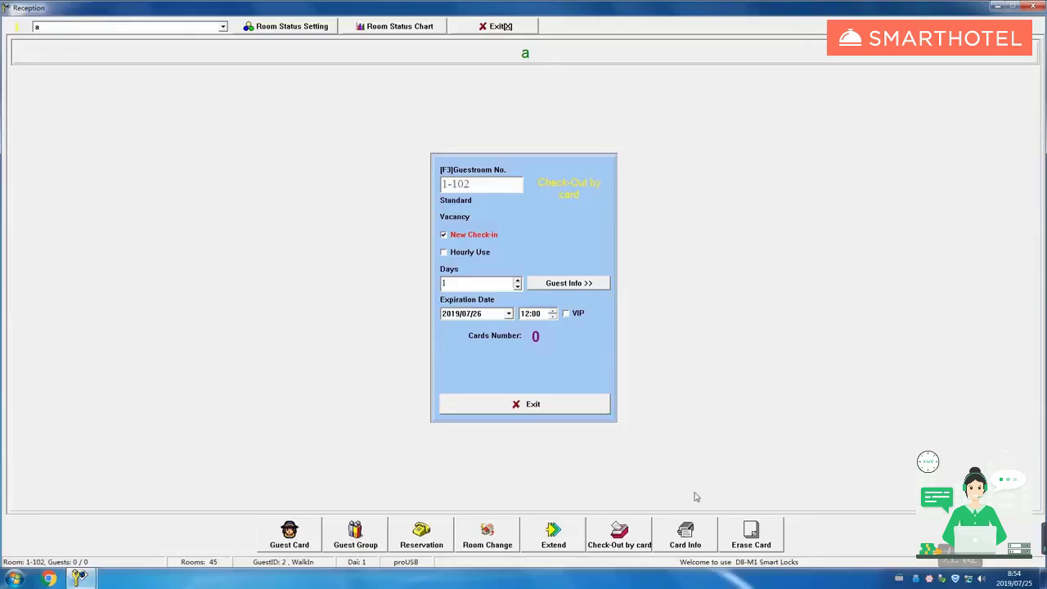
Erase the card's information, confirming past the place-a-valid-card warning
left_click(758, 540)
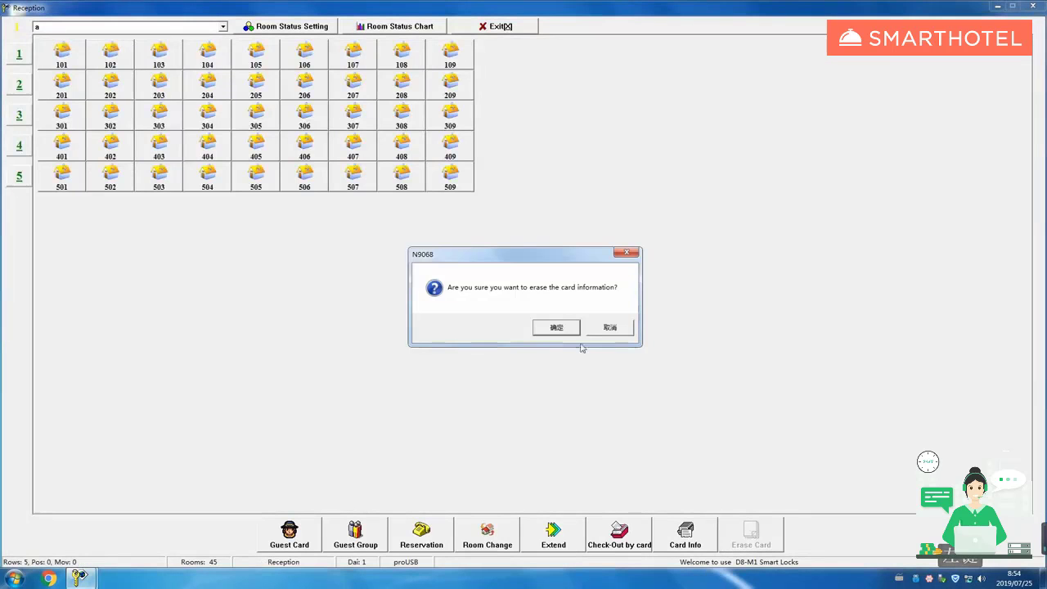
left_click(560, 329)
left_click(618, 350)
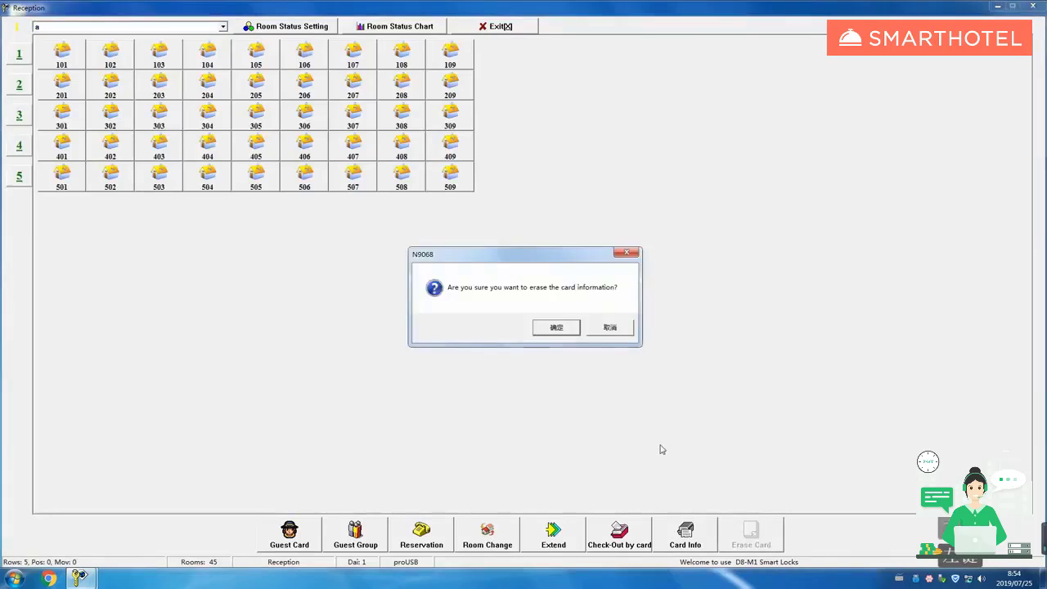
left_click(556, 327)
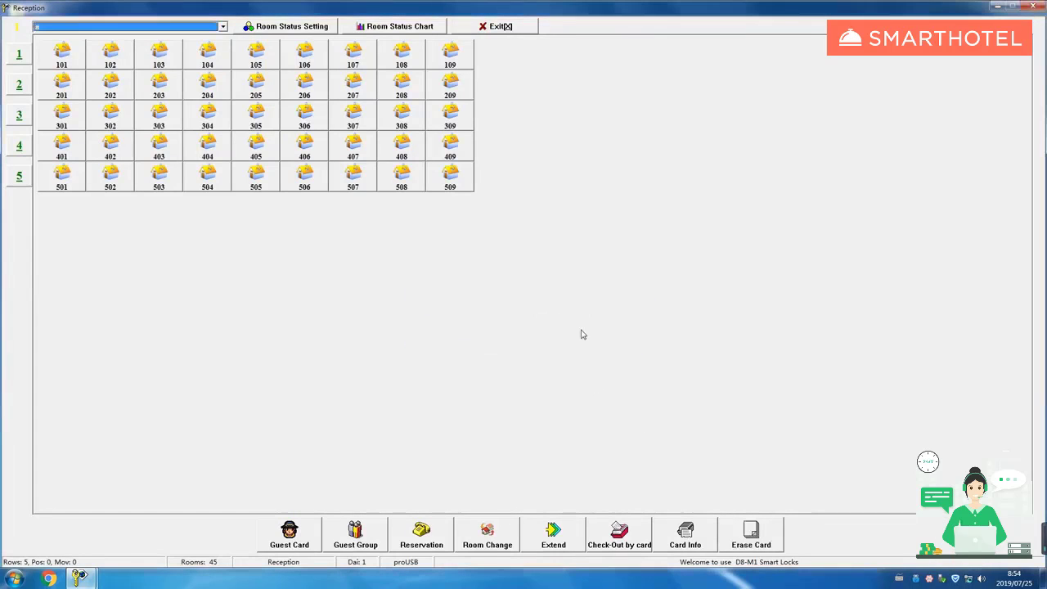
left_click(73, 67)
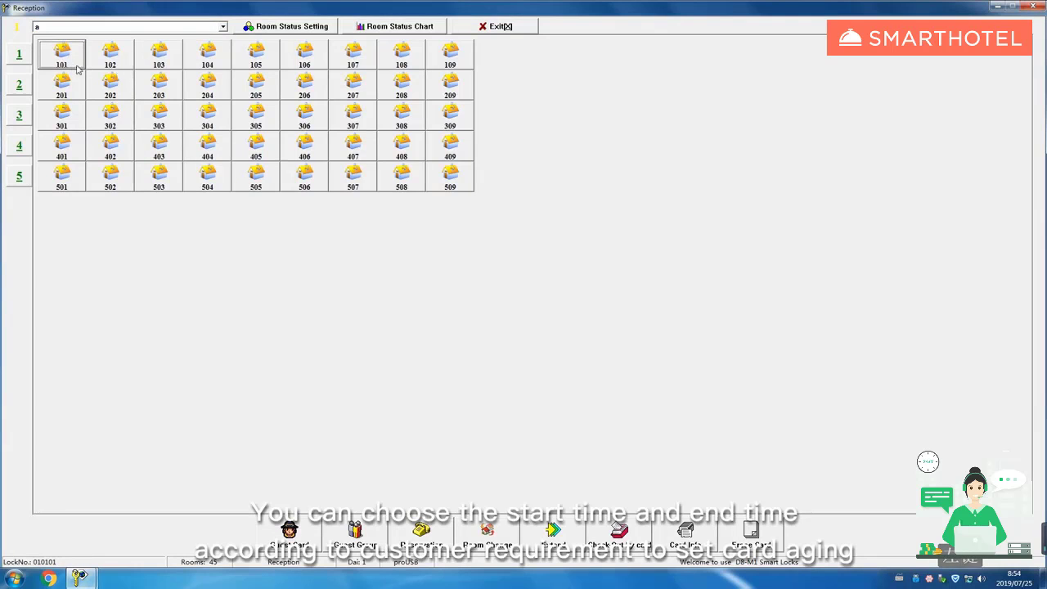
double_click(63, 63)
left_click(508, 314)
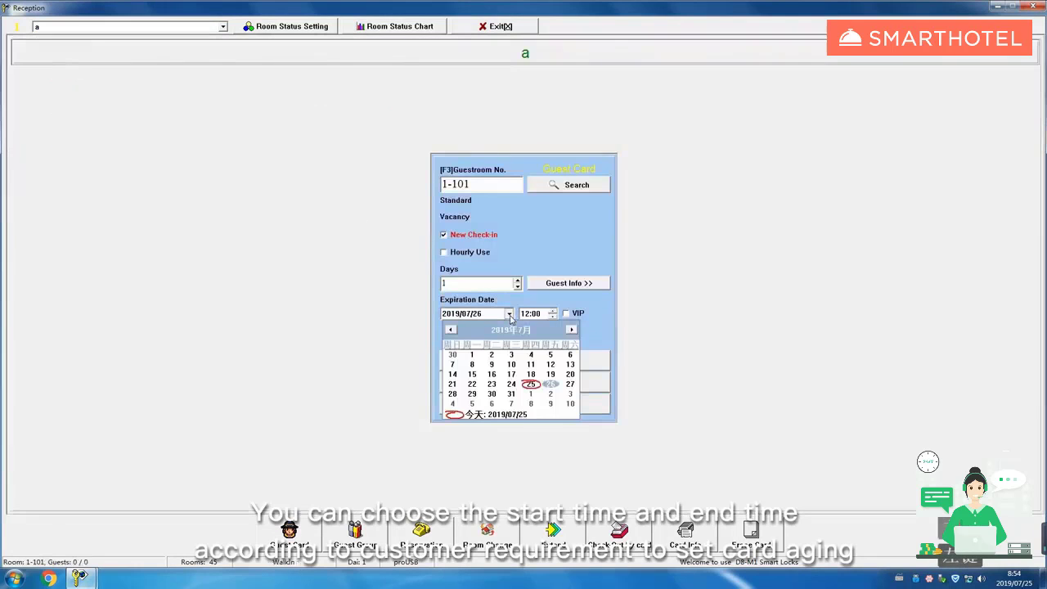
left_click(571, 330)
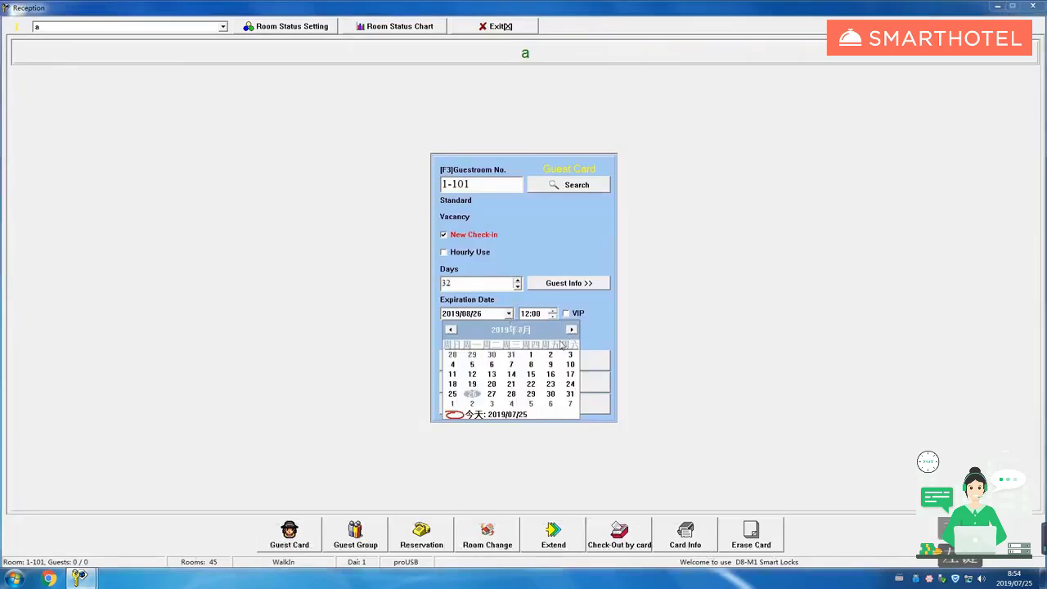
left_click(474, 357)
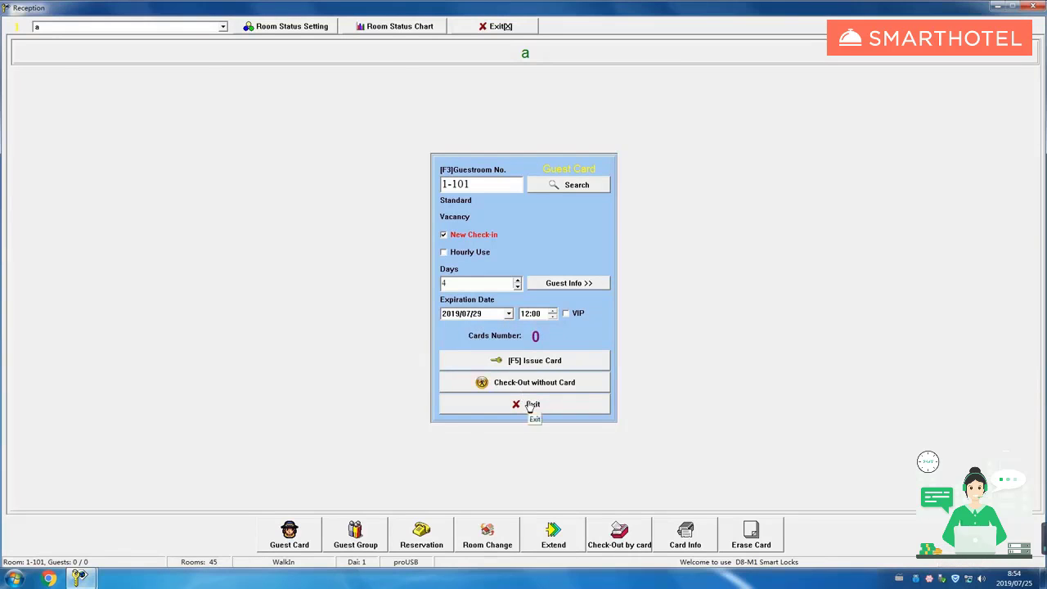
left_click(531, 404)
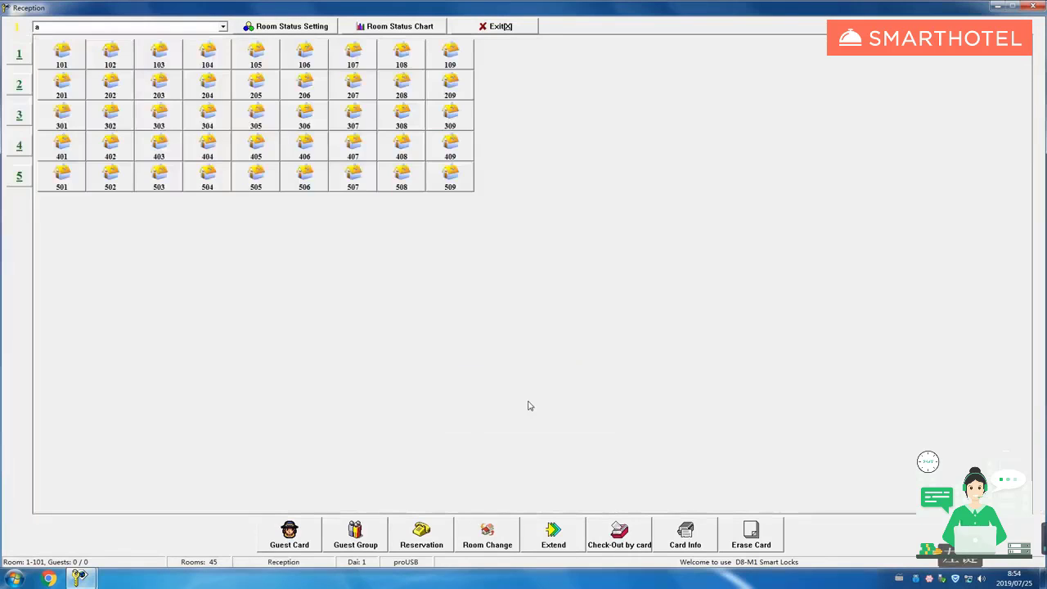
Leave Reception, attempt to issue a staff Master Card, then close the staff key card form
left_click(491, 26)
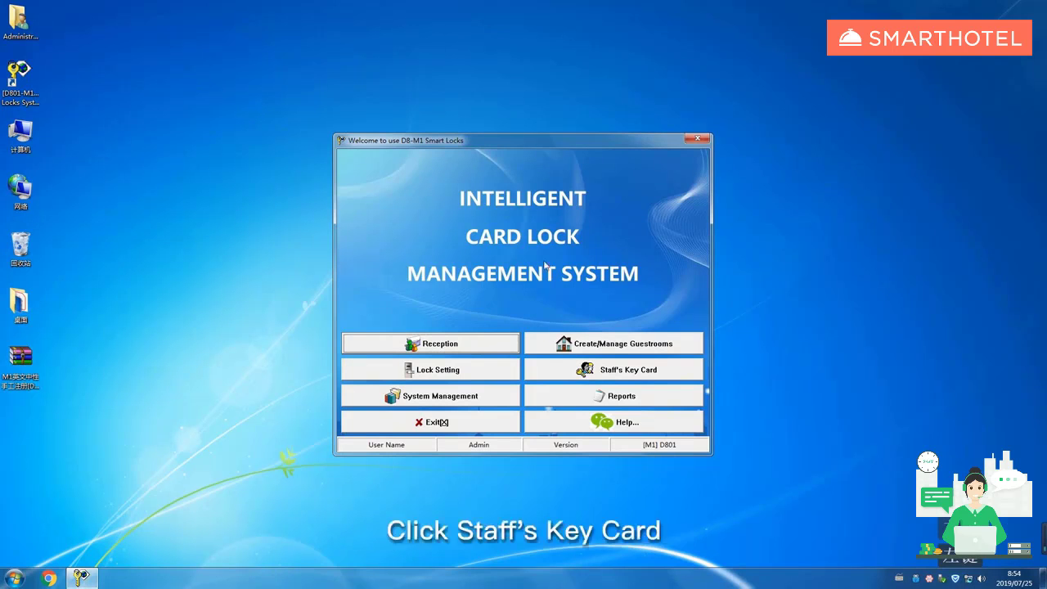
left_click(603, 373)
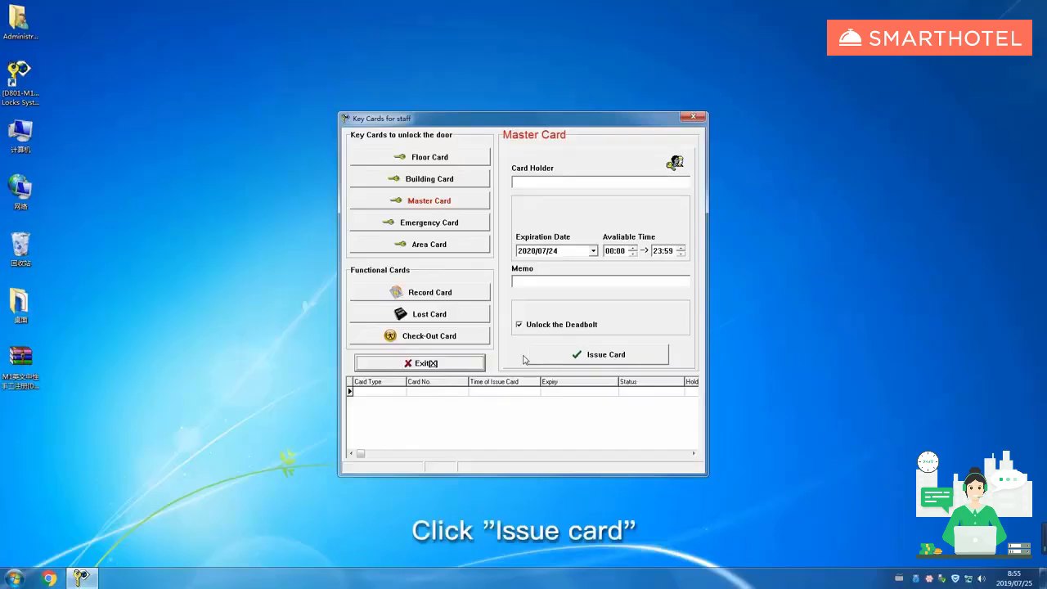
left_click(541, 361)
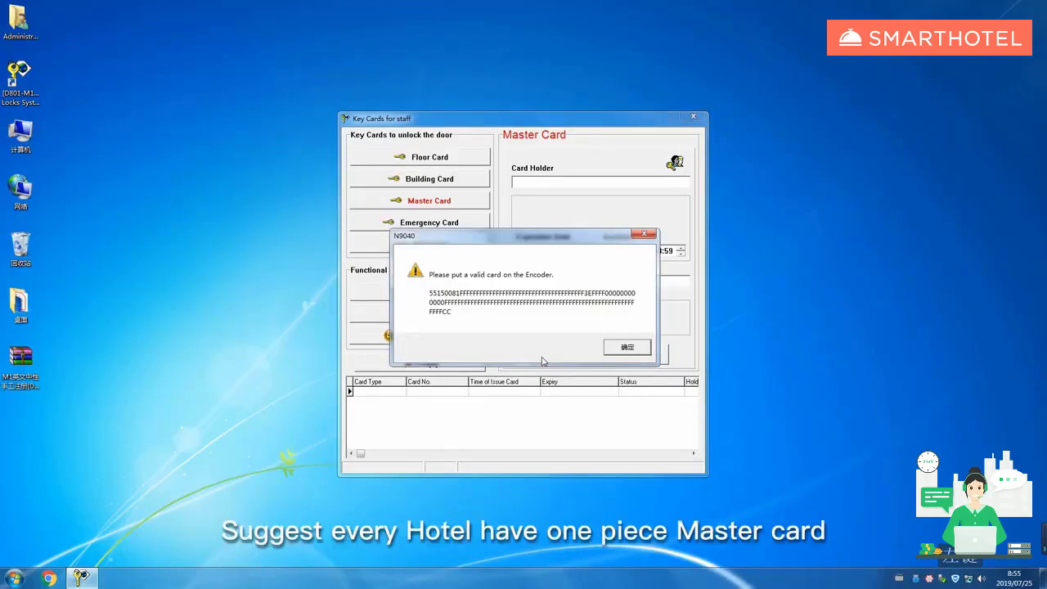
left_click(615, 350)
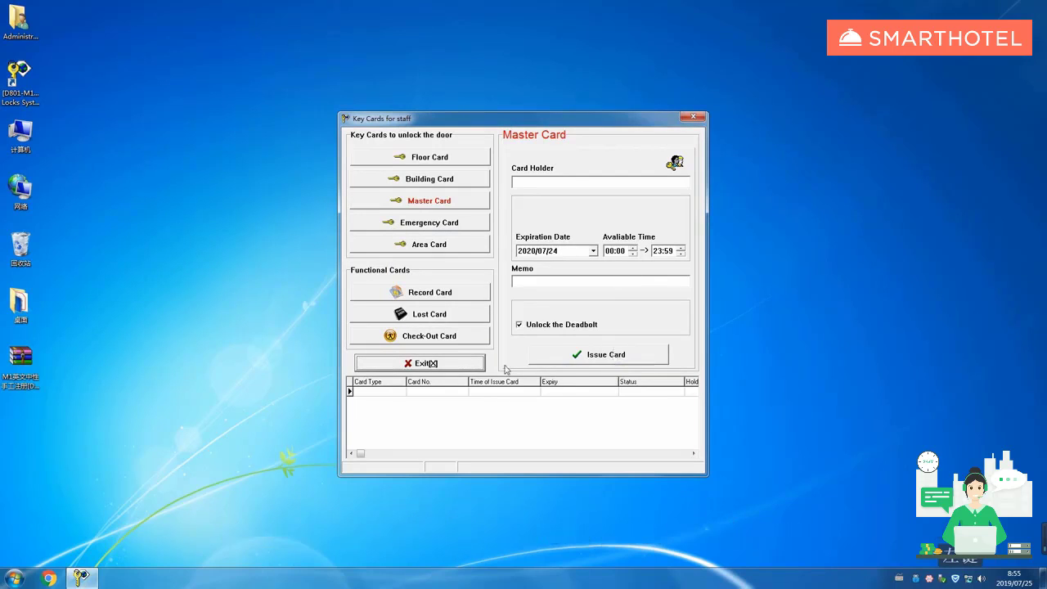
left_click(479, 368)
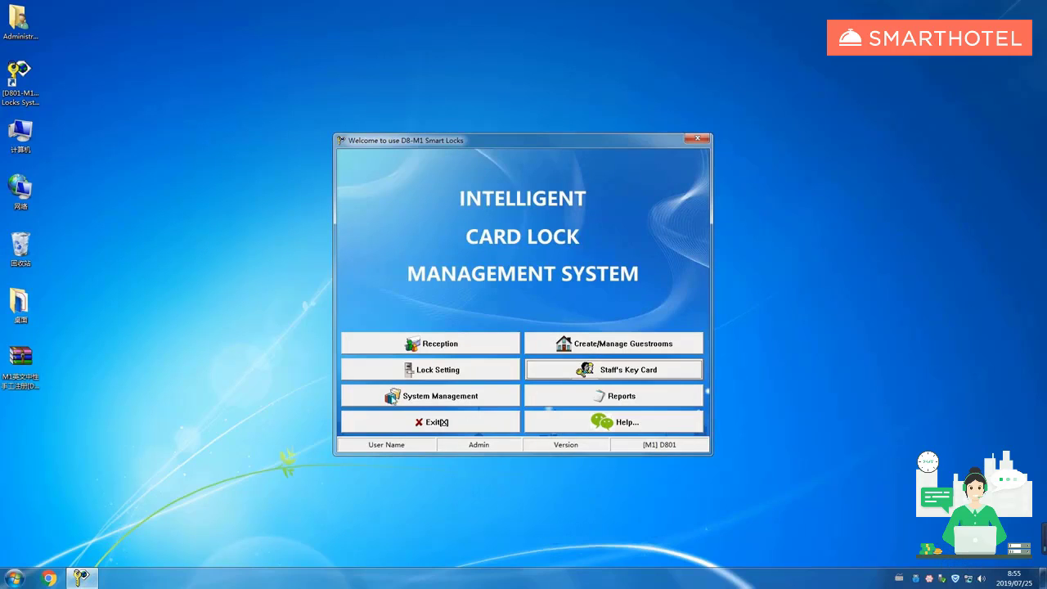
Go to User Management in System Management and select Receptionist as the user type
left_click(412, 406)
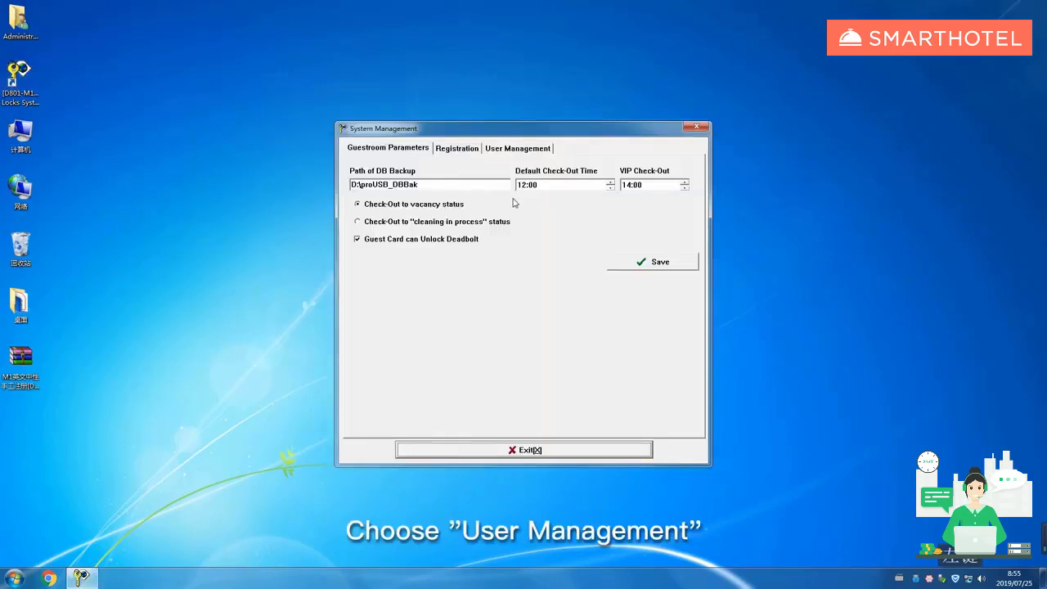
left_click(516, 150)
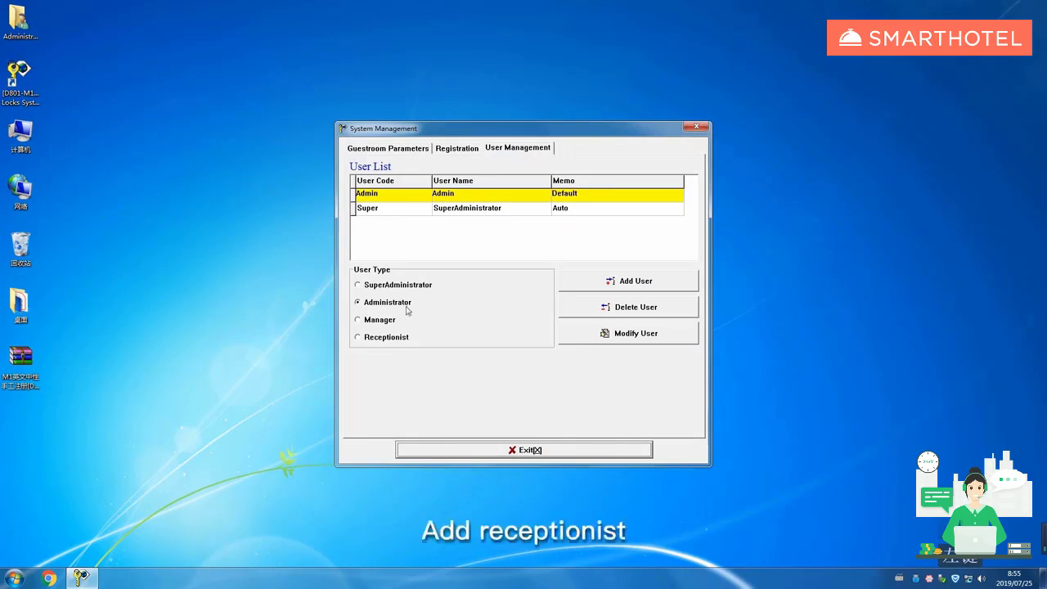
left_click(360, 338)
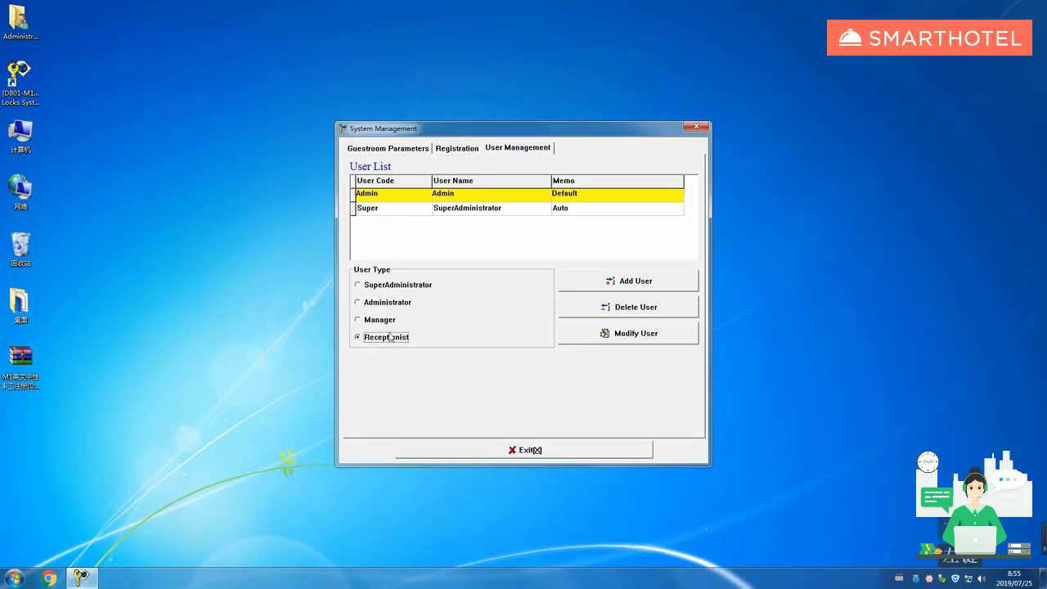
Add receptionist user 11 named 22 with memo 333
left_click(609, 282)
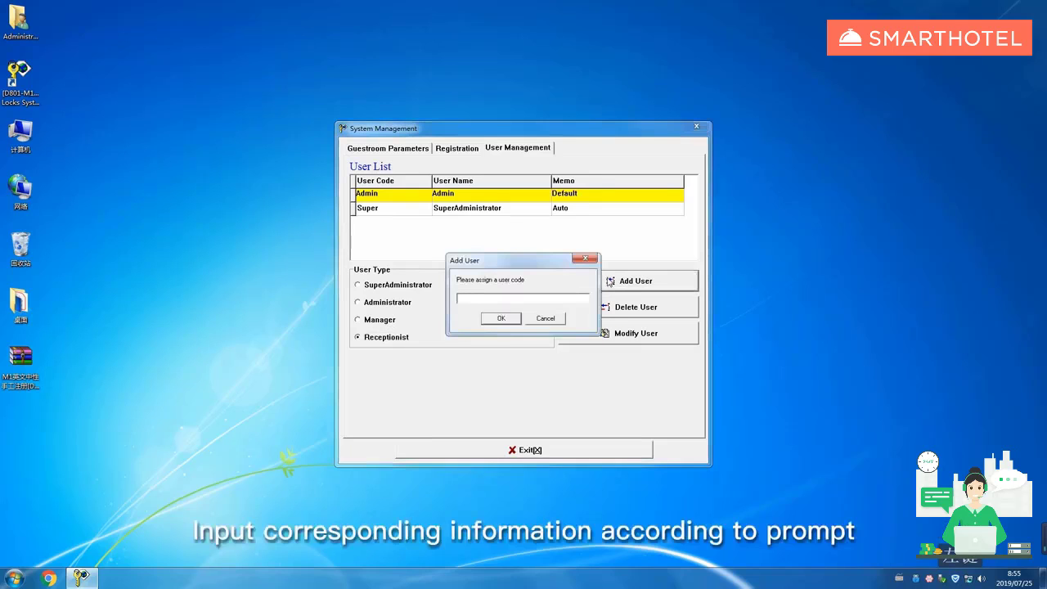
key("Return")
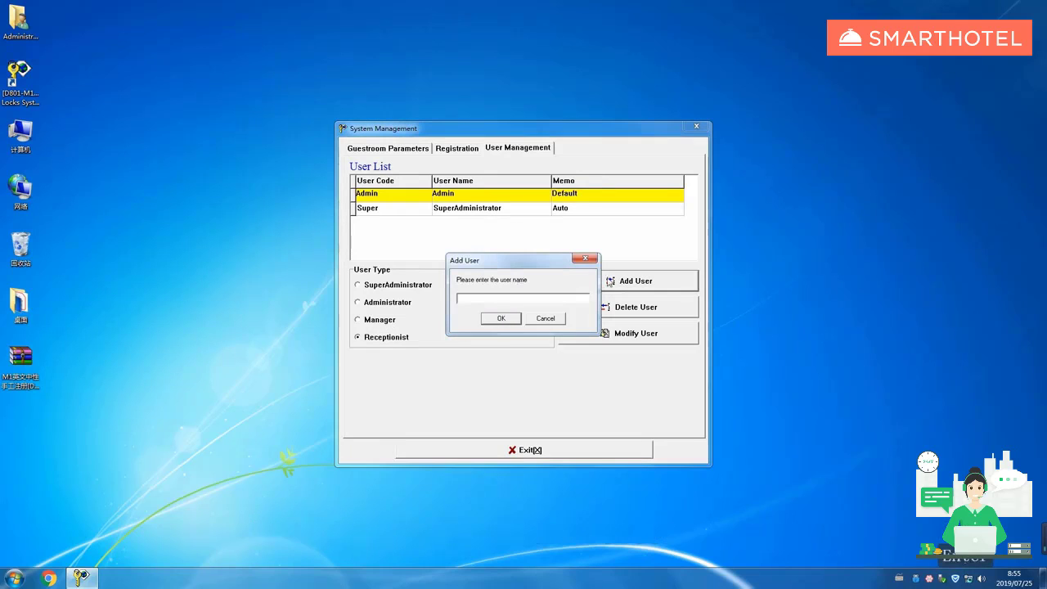
key("Return")
type("333")
key("Return")
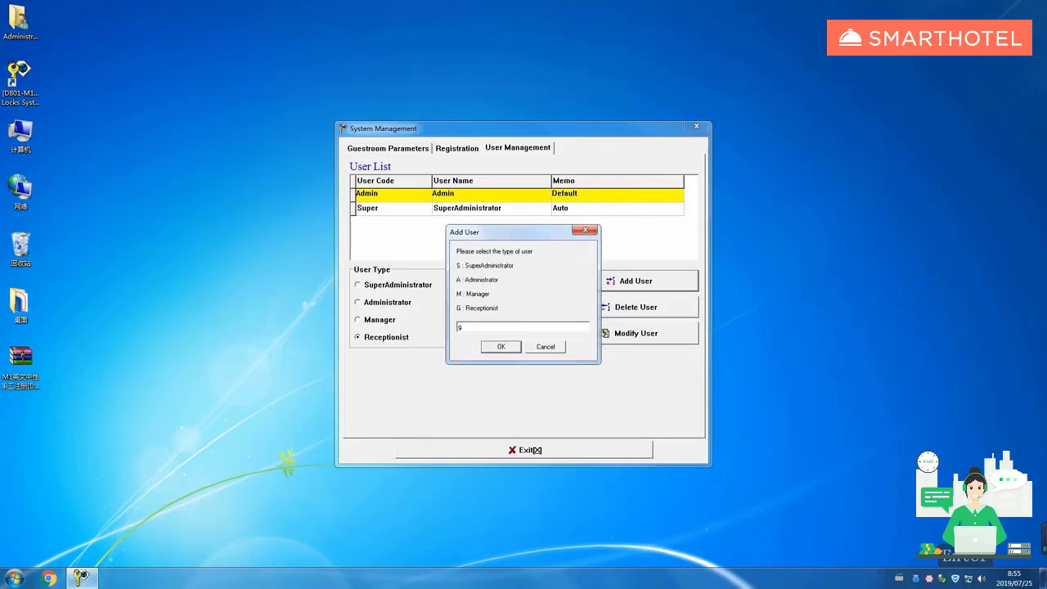
left_click(516, 349)
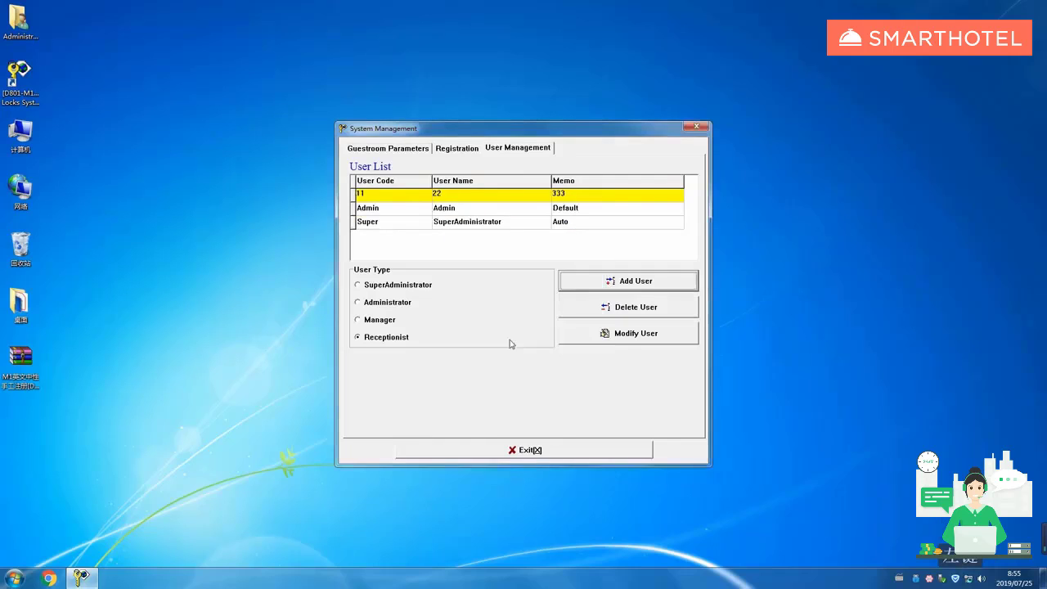
Close System Management and the program, then relaunch Smart Locks from its desktop icon
left_click(525, 450)
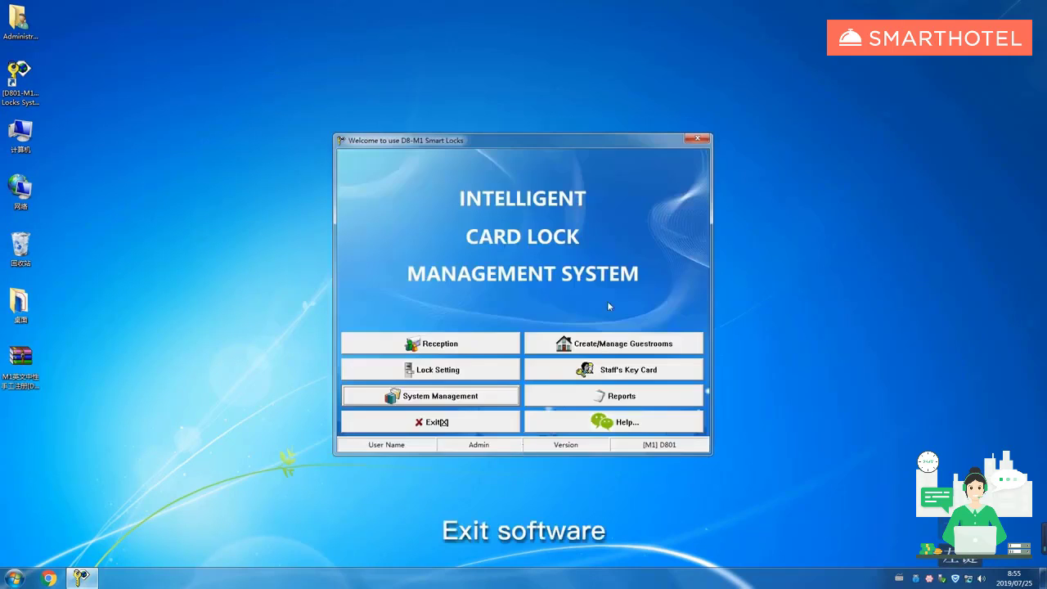
left_click(697, 139)
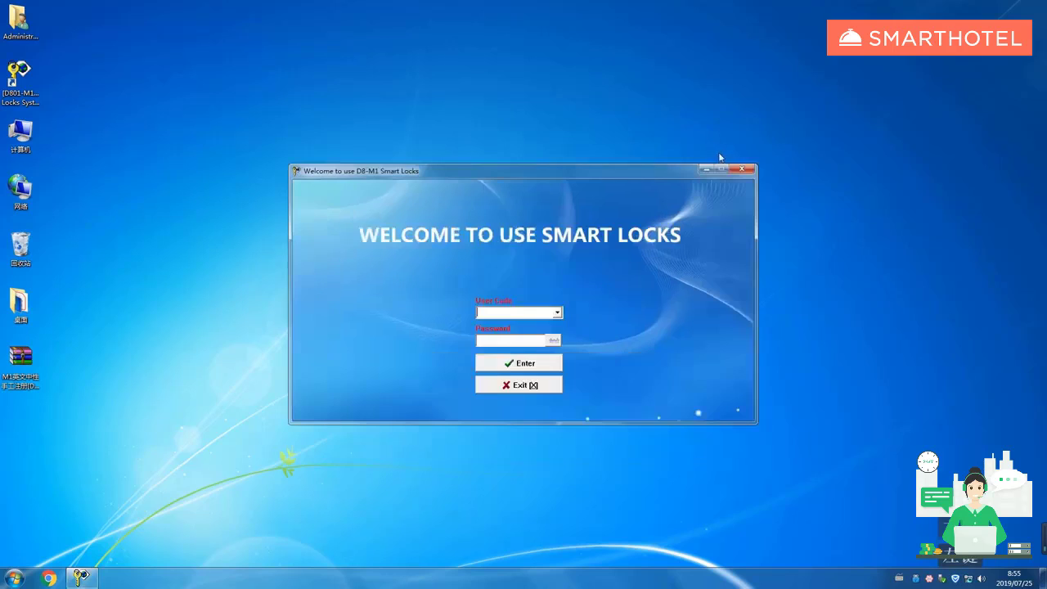
left_click(742, 170)
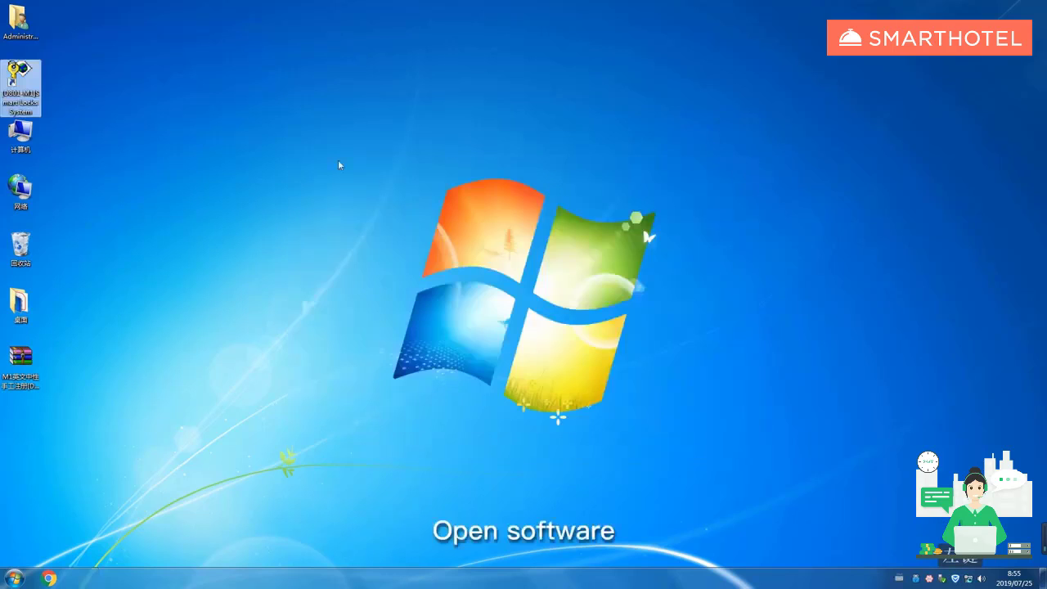
right_click(20, 90)
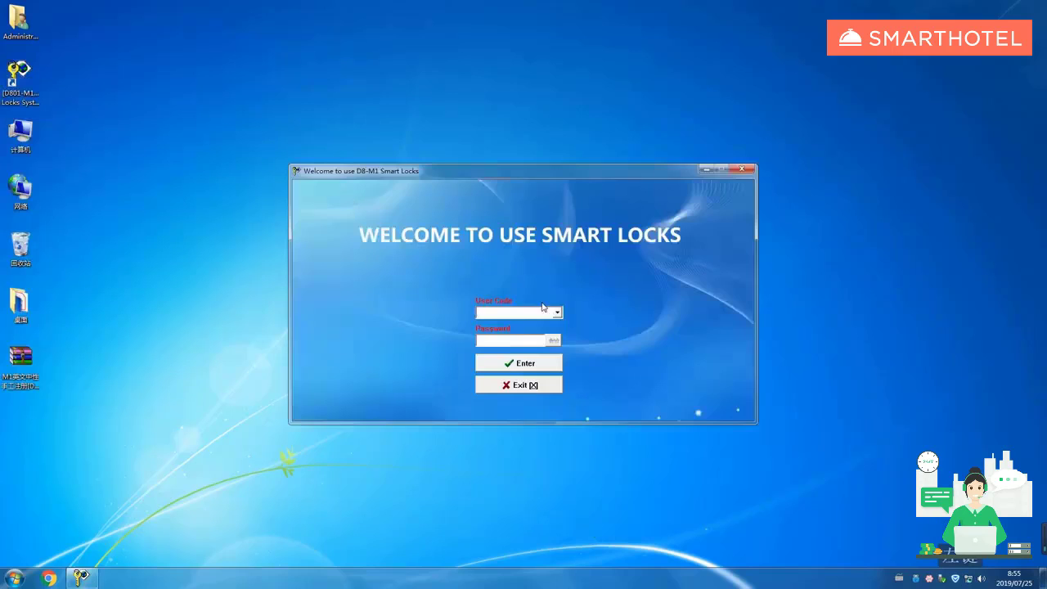
On the login screen, select user code 11 and change its login password
left_click(559, 314)
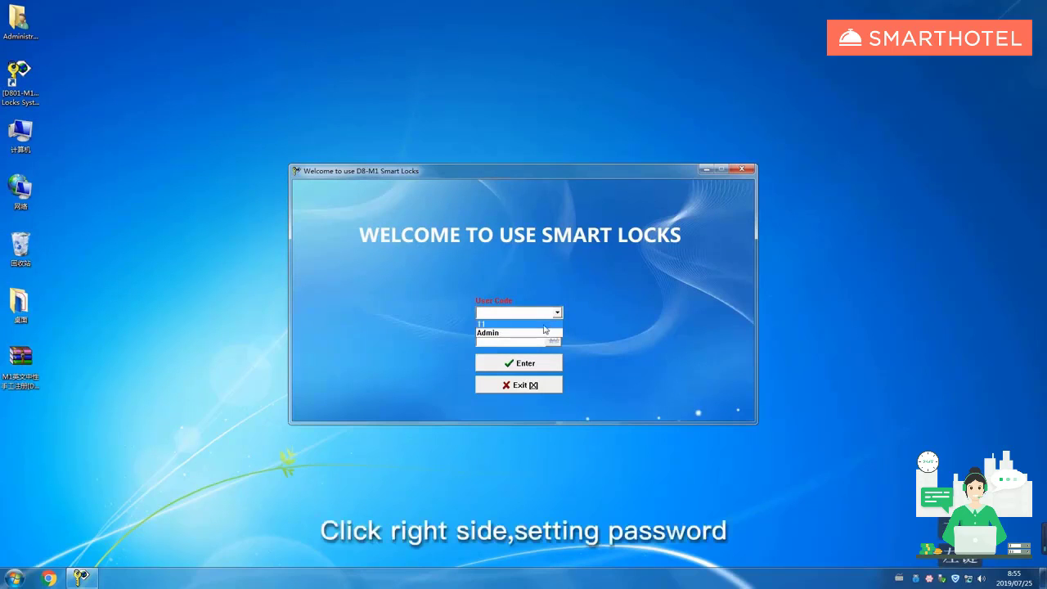
left_click(556, 323)
left_click(559, 342)
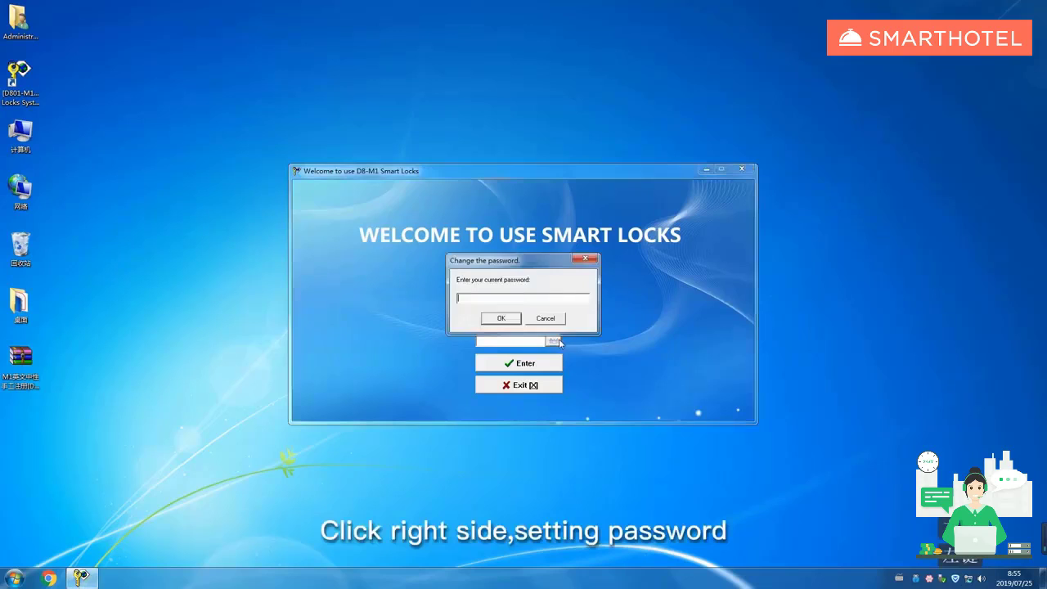
left_click(512, 317)
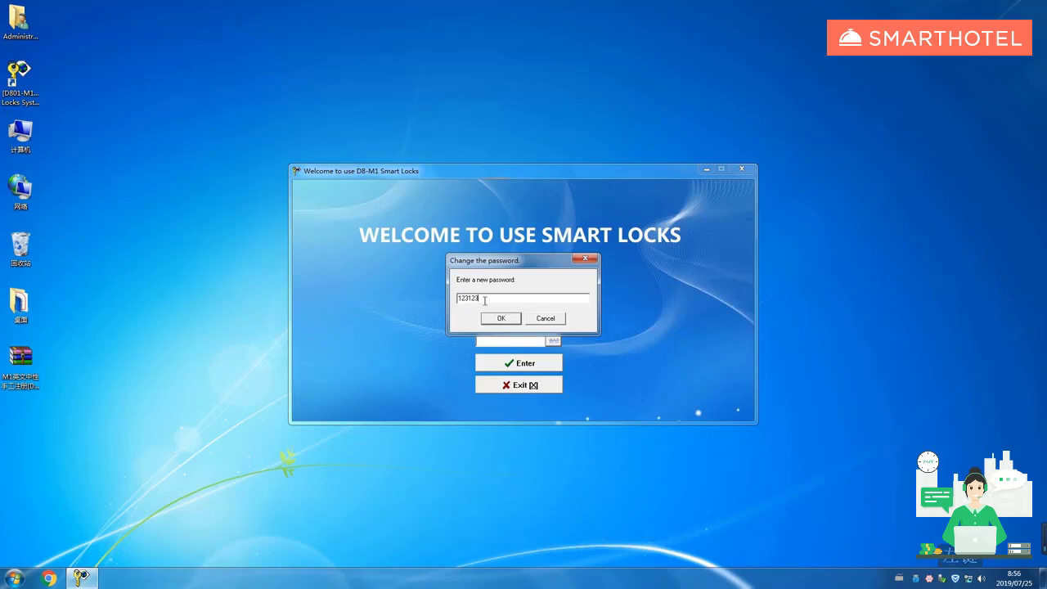
left_click(491, 318)
left_click(498, 318)
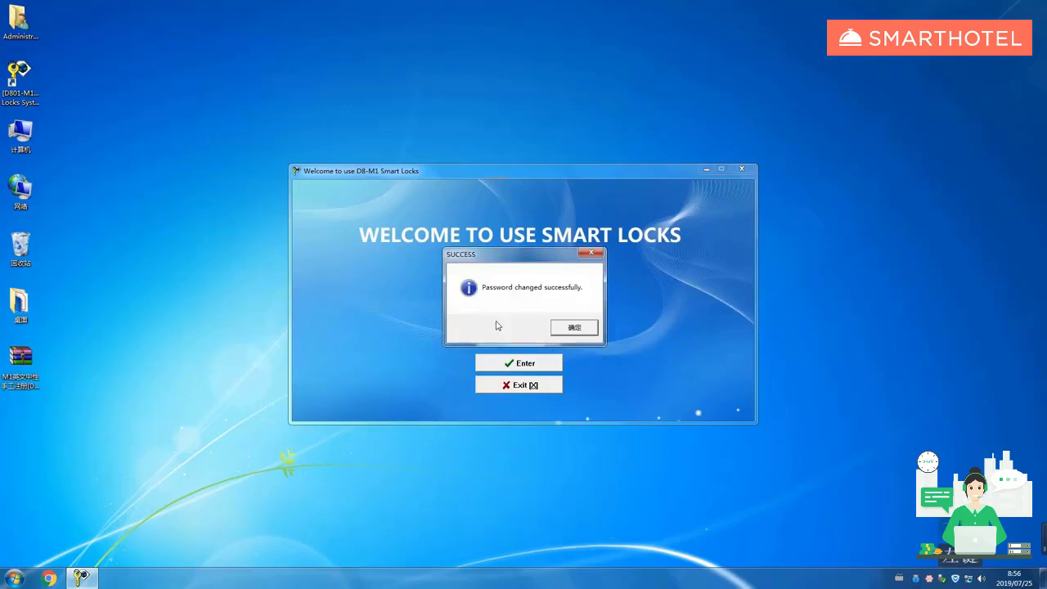
left_click(566, 328)
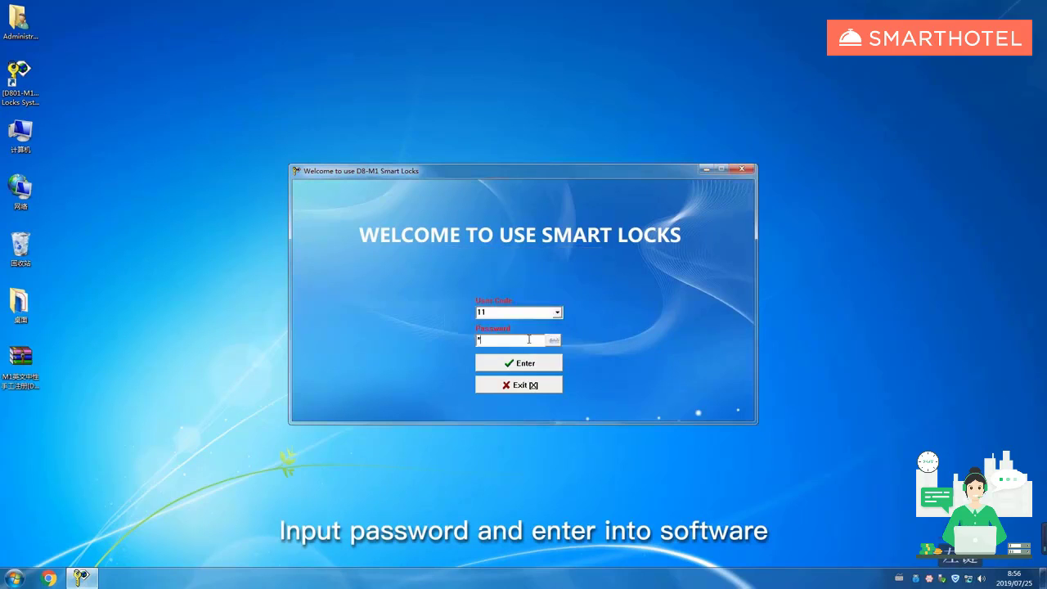